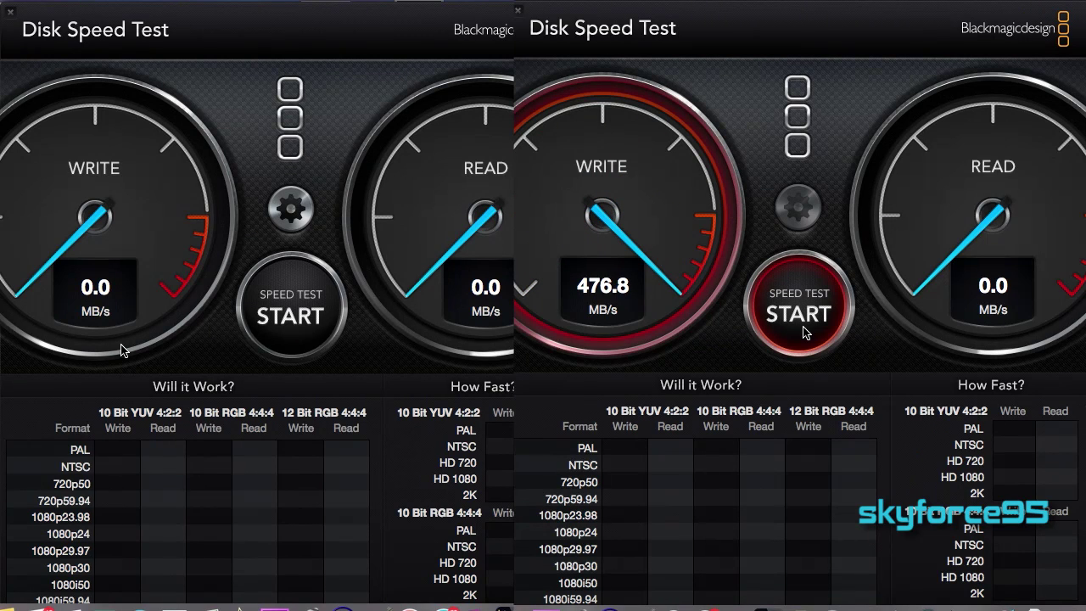
Step: Run the write and read benchmark on the second drive to compare it with the SSD (about 483/513 MB/s)
click(294, 284)
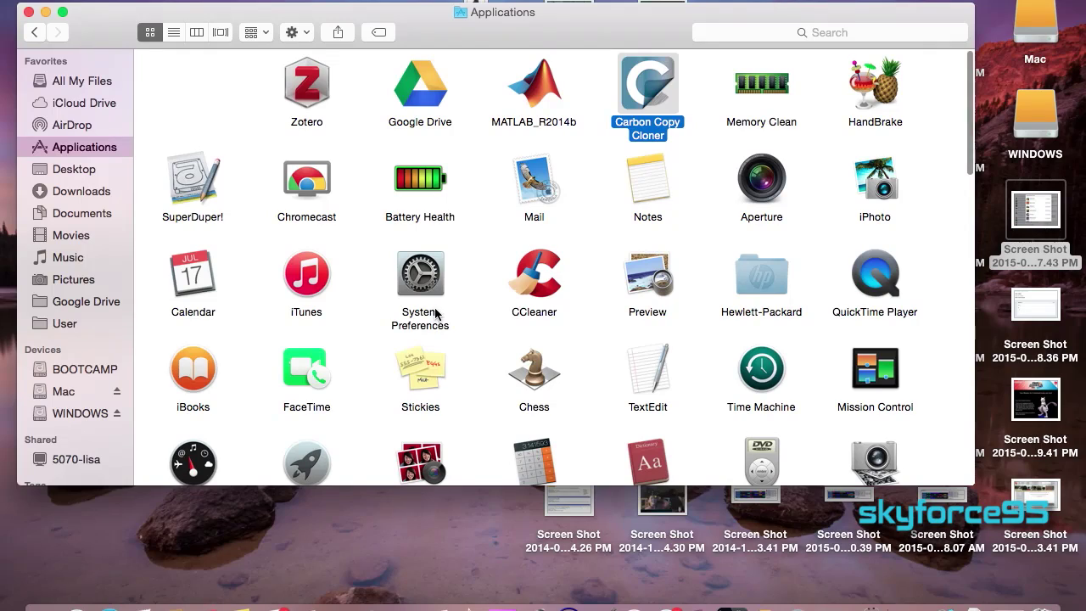
Step: Scroll down the Applications folder and start the SuperDuper! cloning app
scroll(560, 336, down, 1)
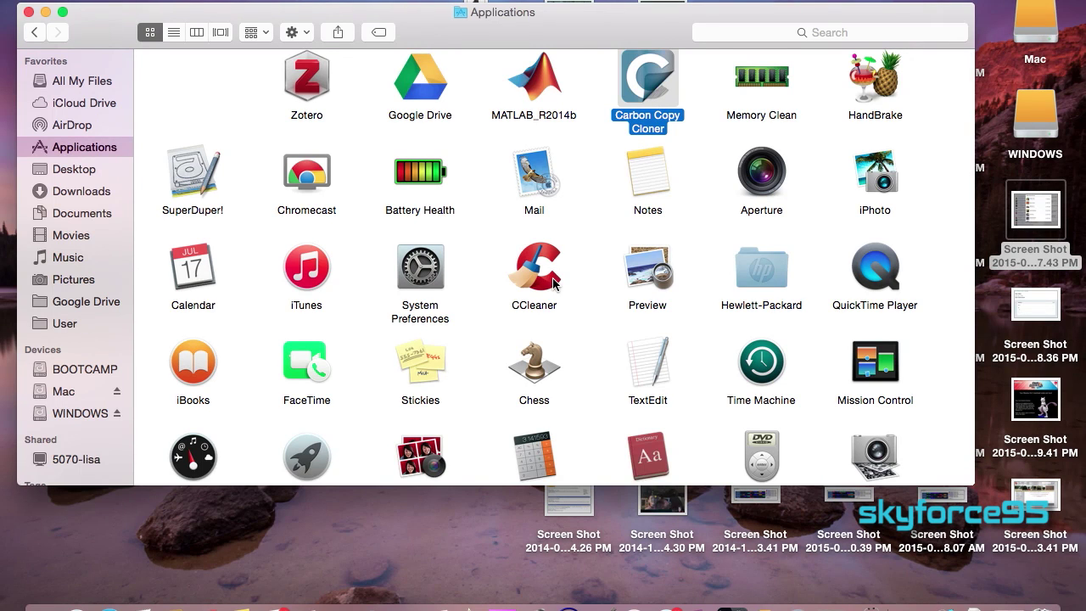
scroll(432, 231, down, 3)
click(197, 135)
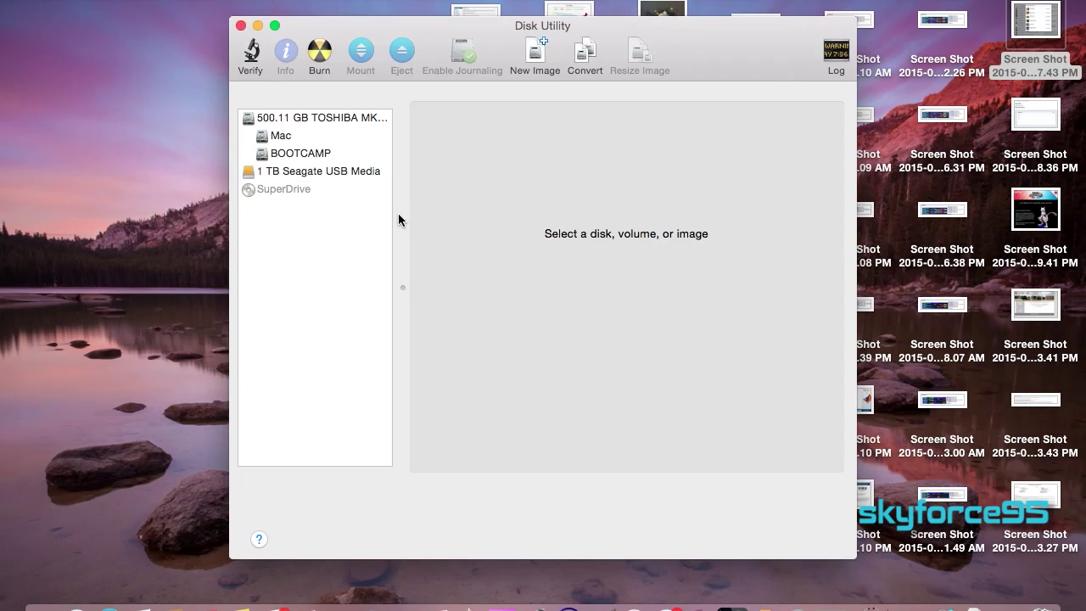
Step: Add two partitions to the 1 TB Seagate drive and name the first one Mac
click(348, 173)
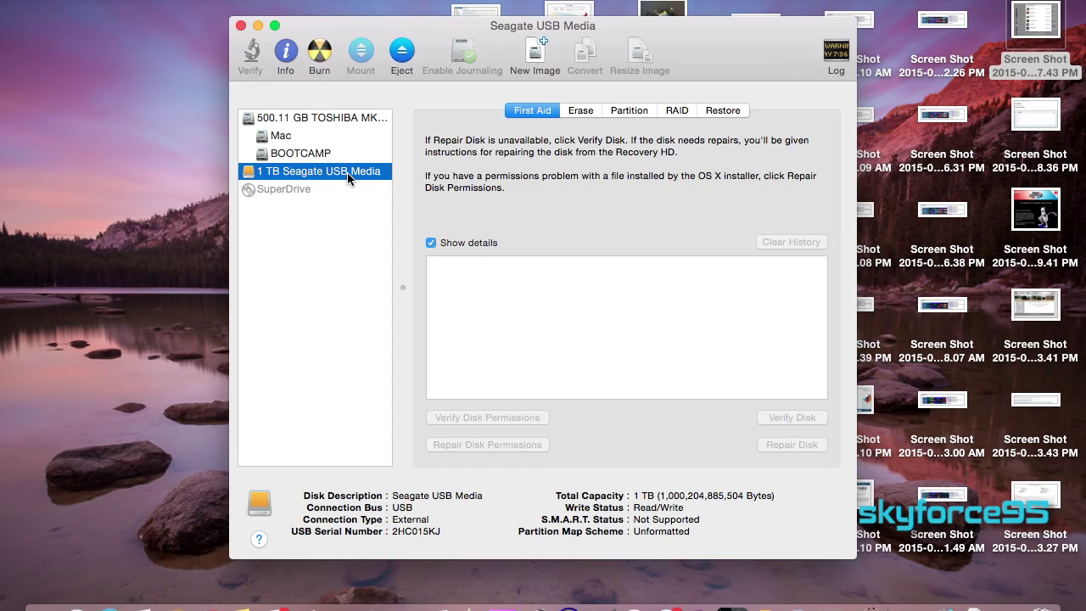
click(630, 111)
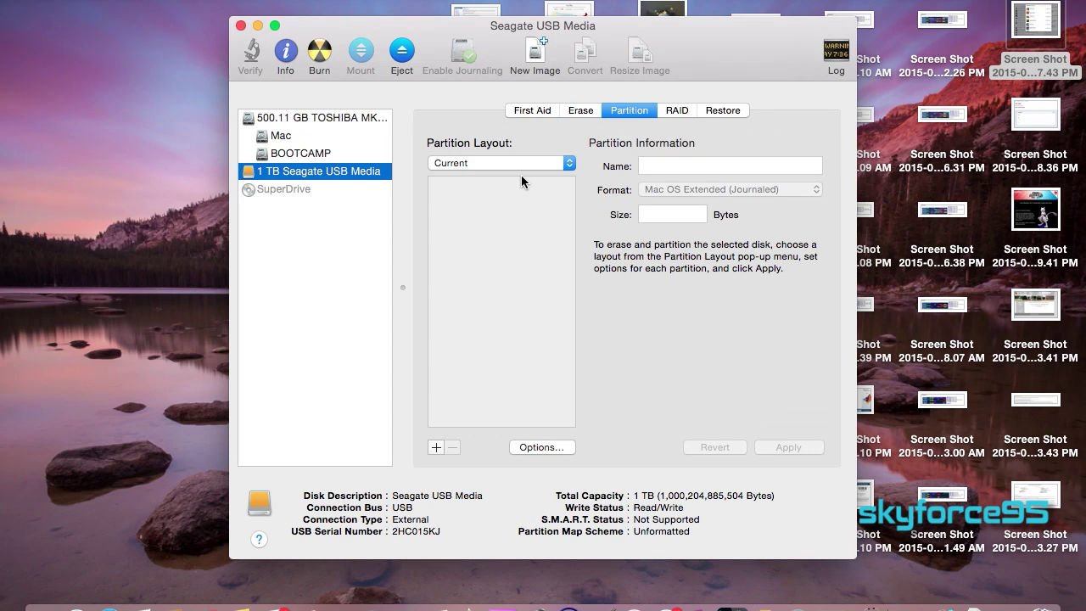
click(437, 447)
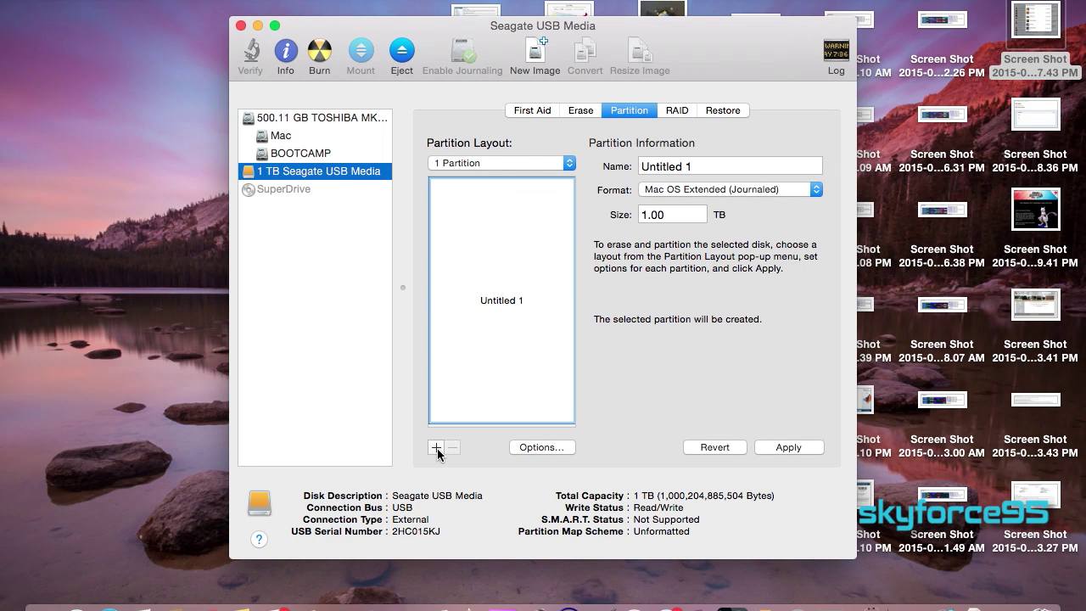
click(436, 447)
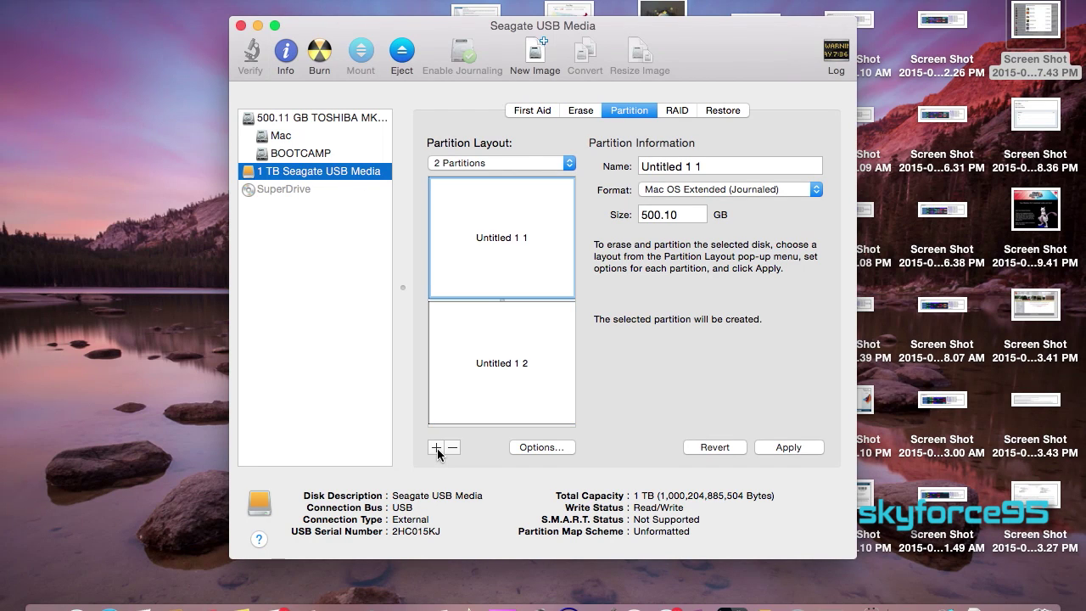
click(502, 304)
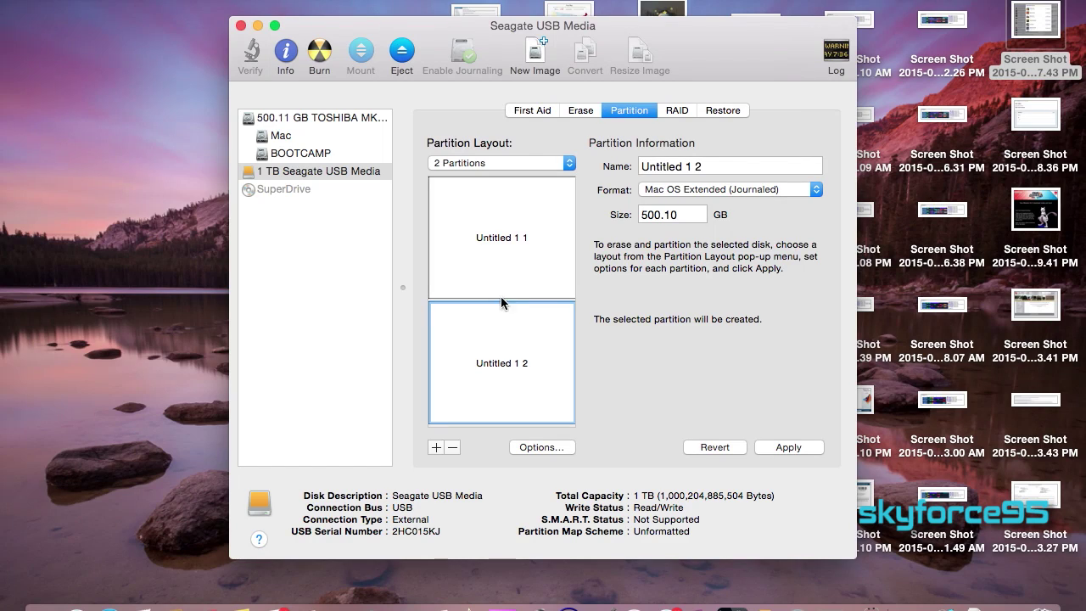
click(499, 270)
key(Tab)
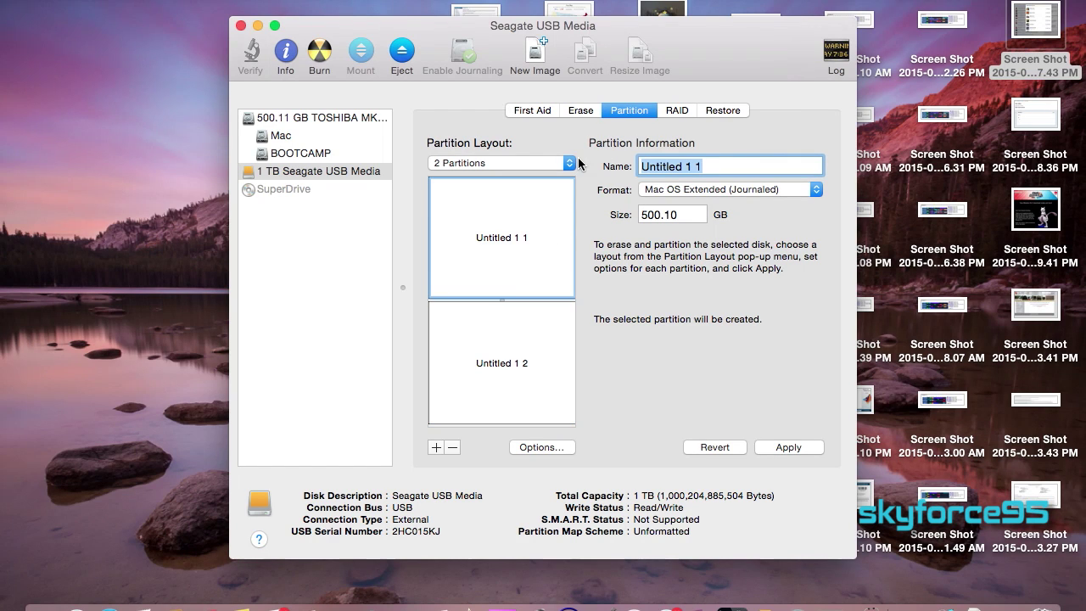
text(Mac)
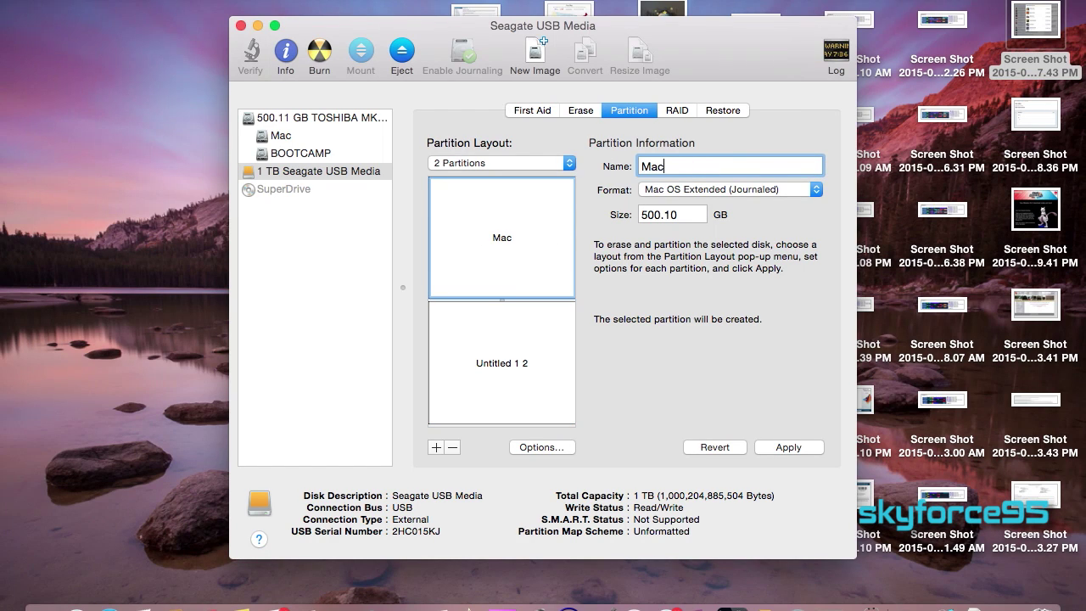
Step: Set the Mac partition's size to 800 GB
click(687, 218)
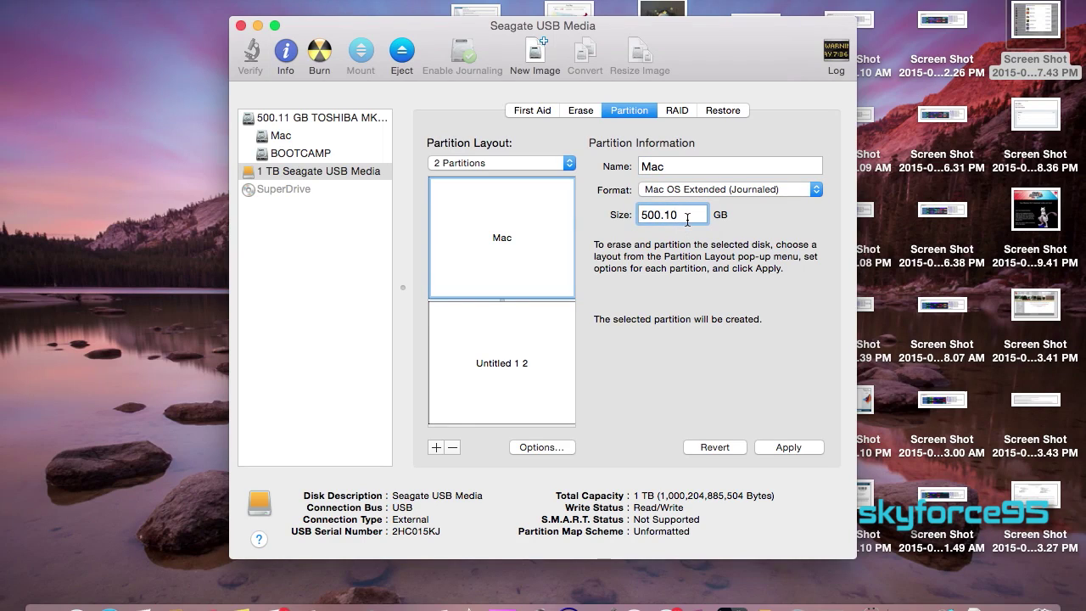
drag(687, 218, 615, 219)
text(800)
click(774, 446)
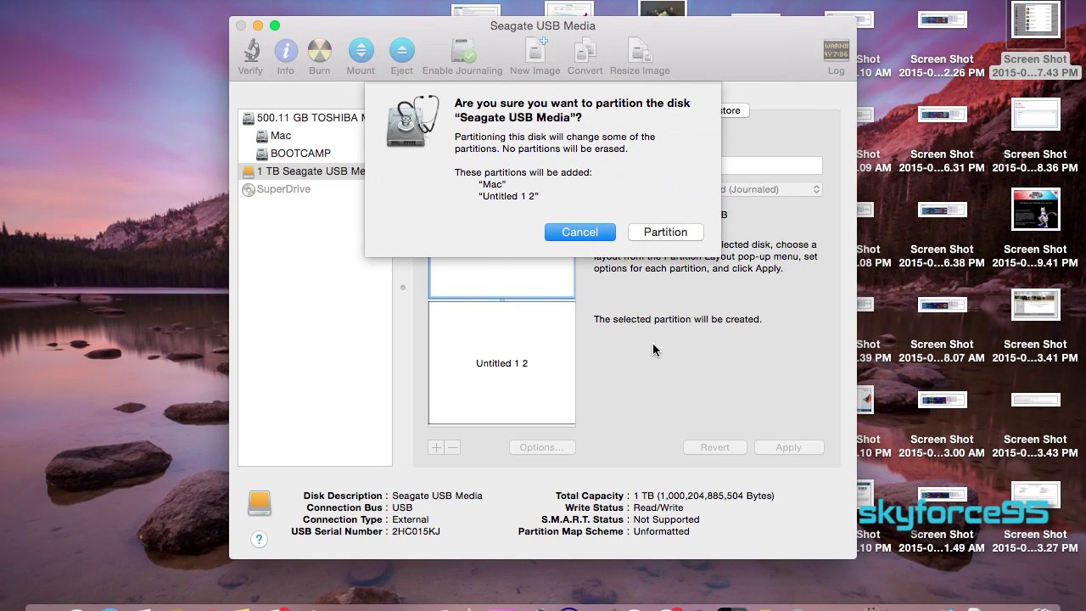
click(599, 236)
Step: Make the second partition 200 GB named Windows and apply the partitioning to the Seagate disk
click(531, 367)
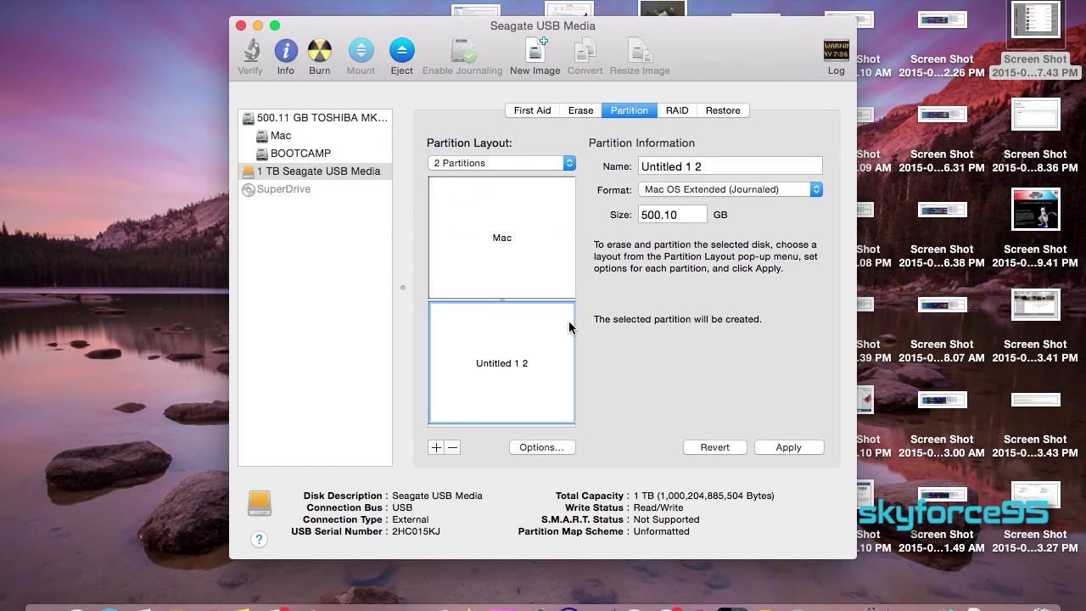
double_click(683, 214)
text(200)
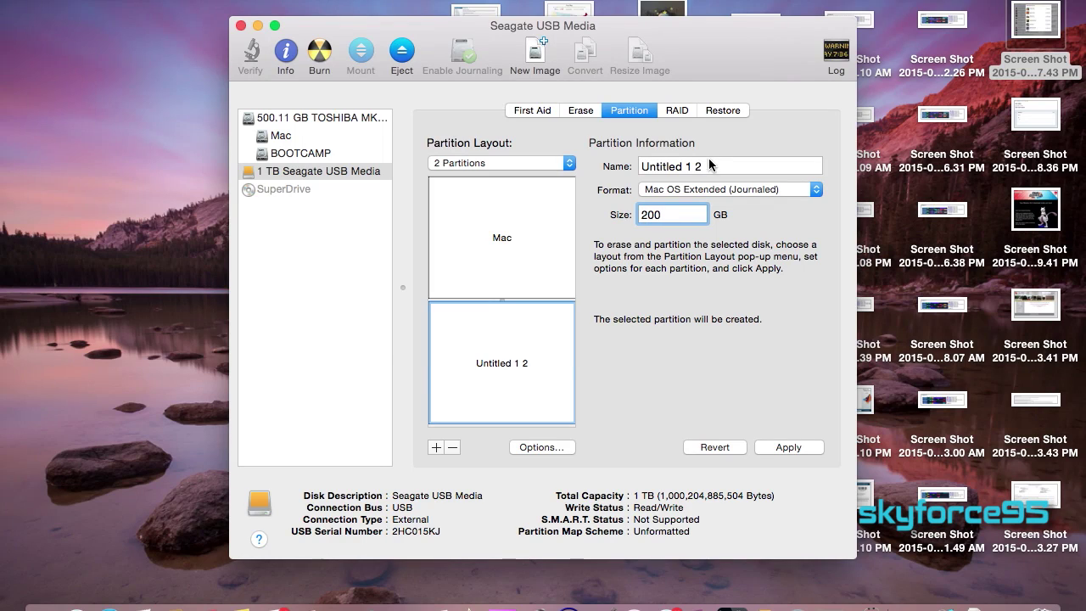
click(708, 164)
drag(709, 164, 580, 152)
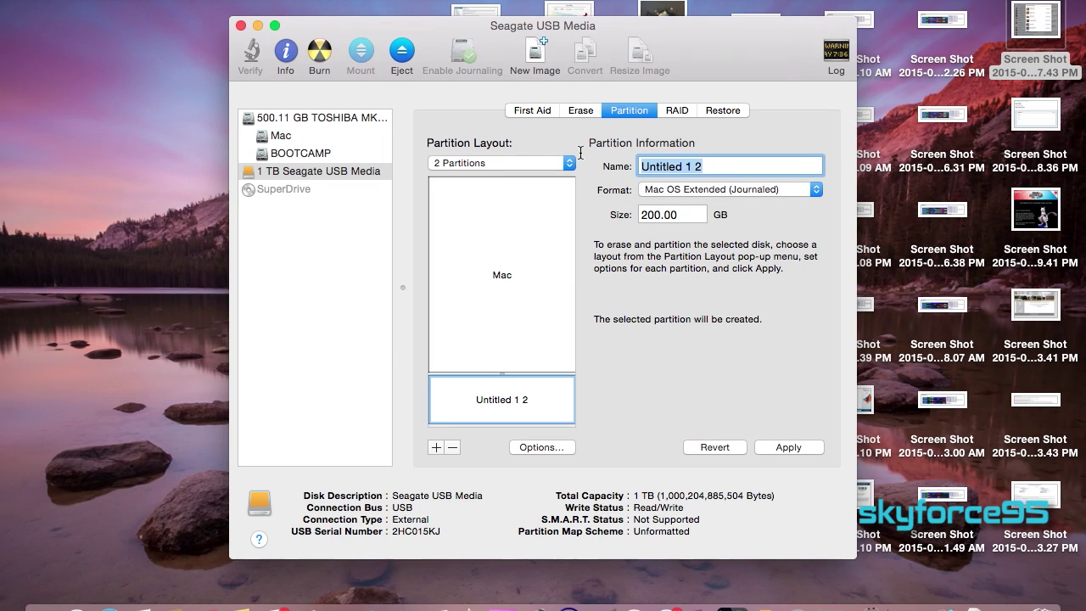
text(Windows)
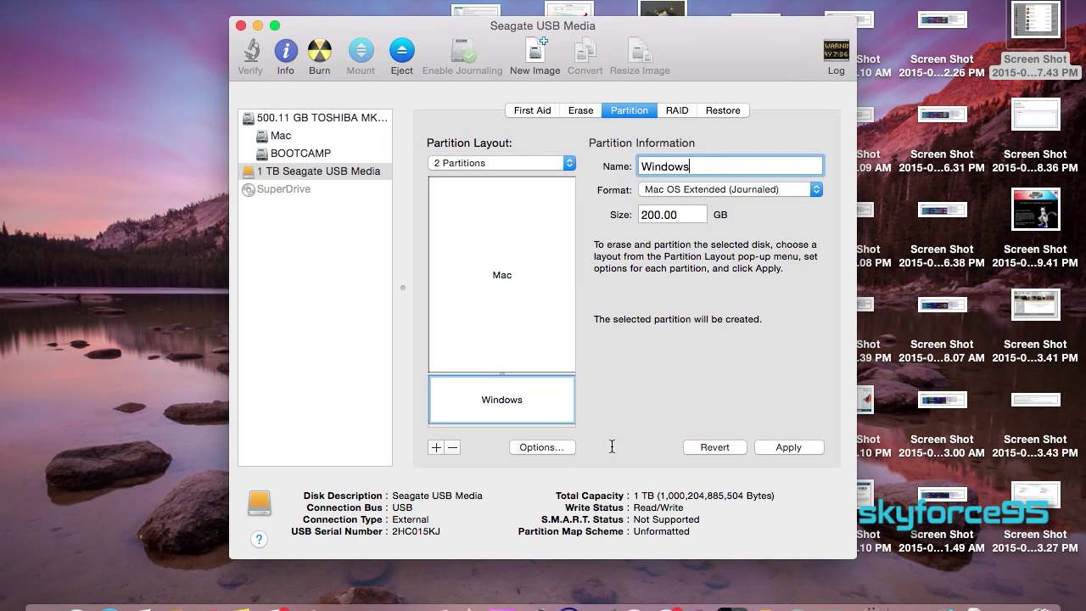
click(788, 447)
click(661, 232)
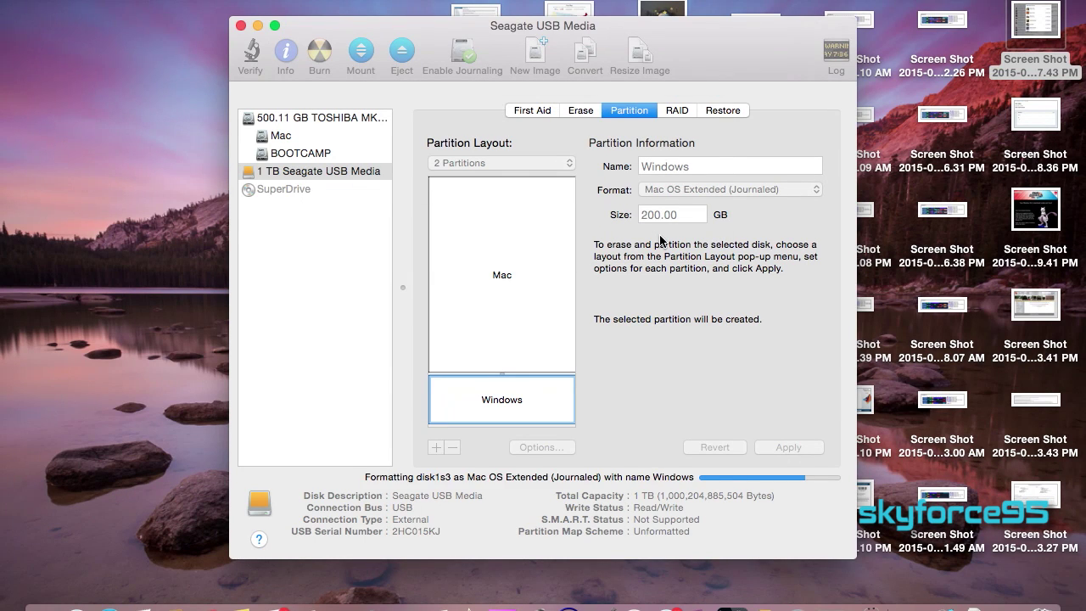
click(519, 406)
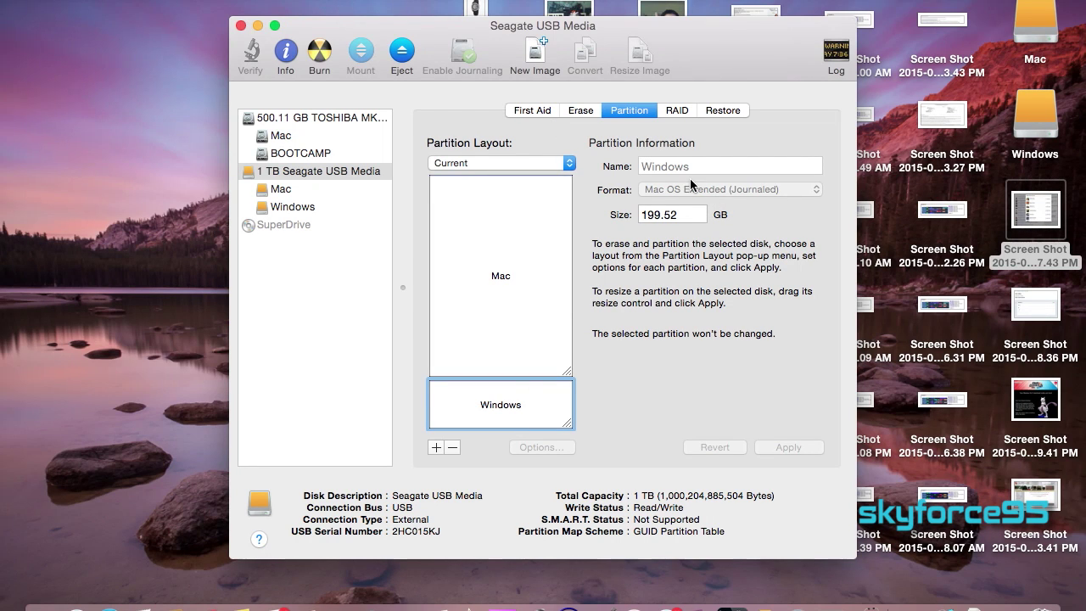
Step: Erase the Seagate's Windows volume as MS-DOS (FAT), leaving it named WINDOWS
click(536, 110)
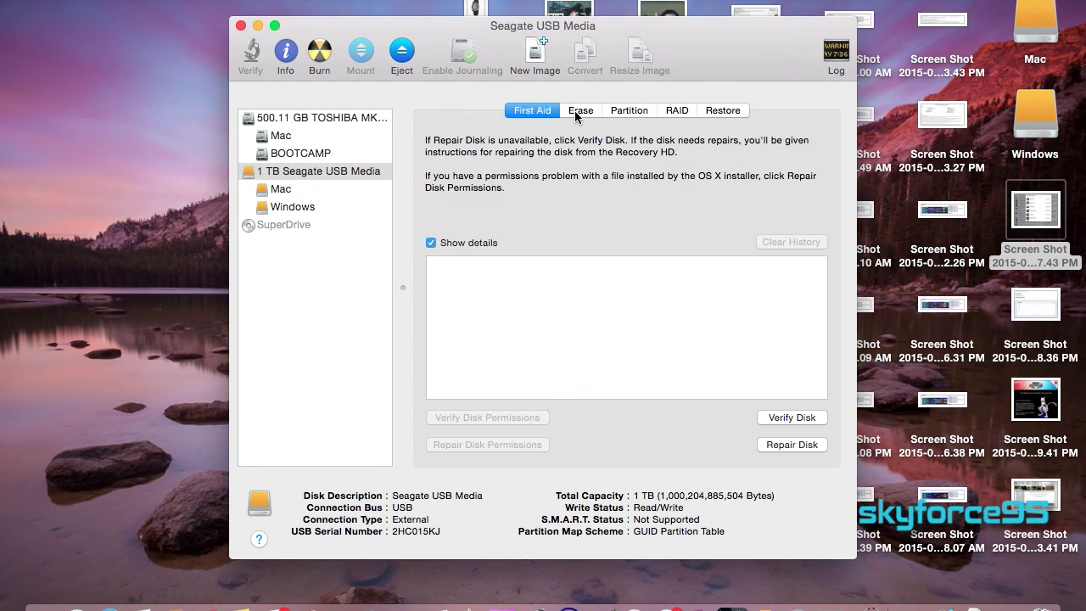
click(580, 112)
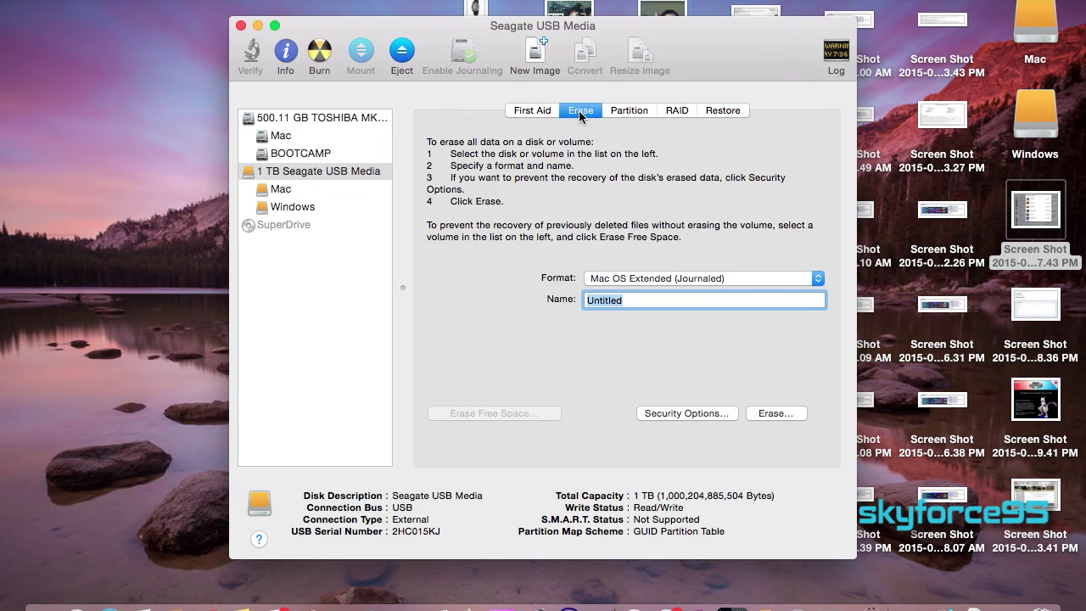
click(323, 207)
click(612, 278)
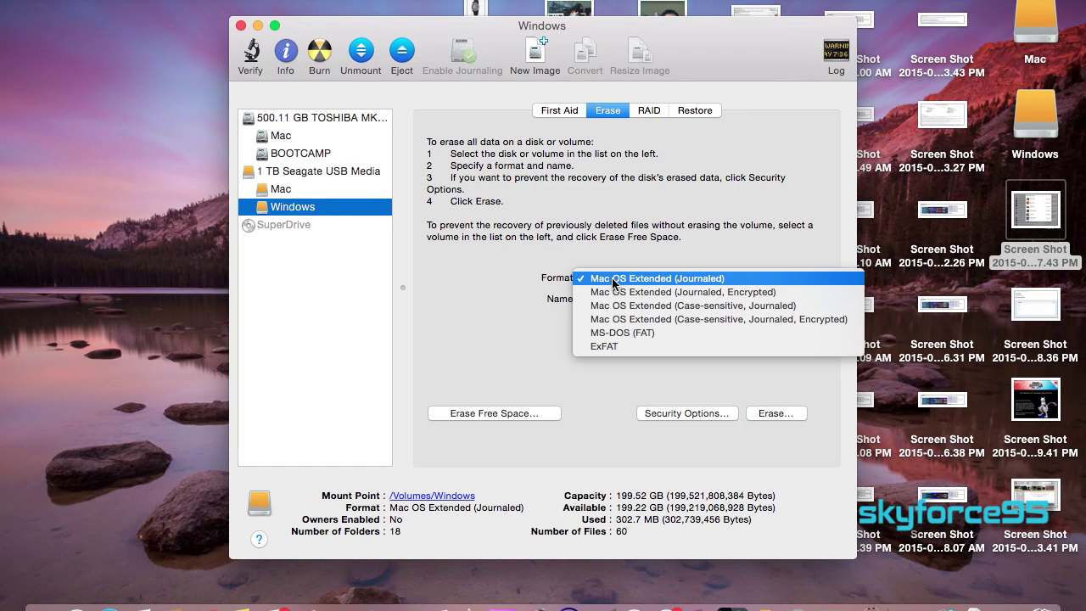
click(635, 333)
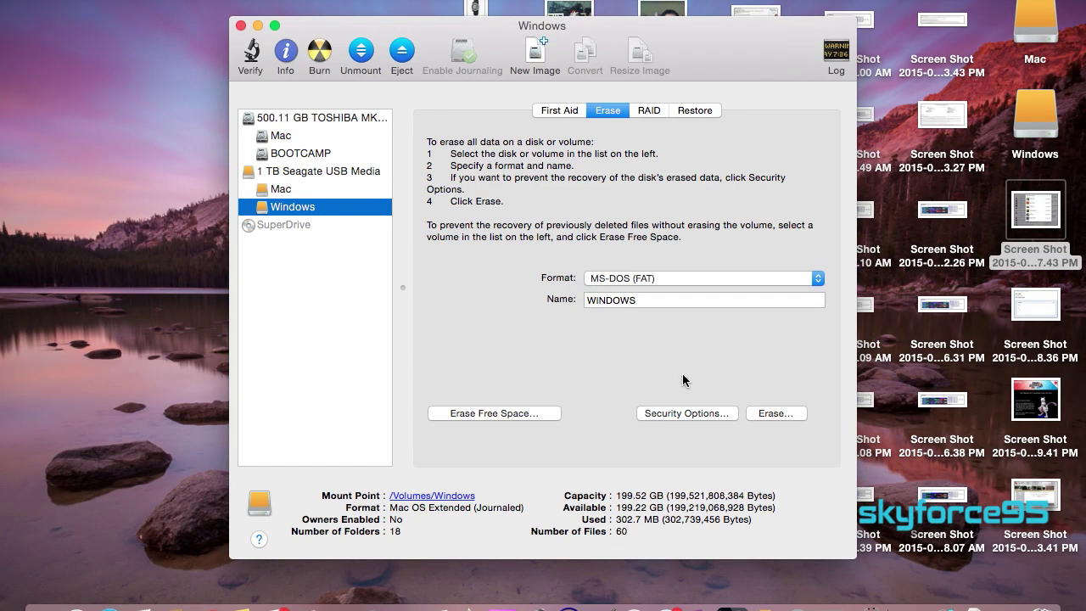
click(773, 414)
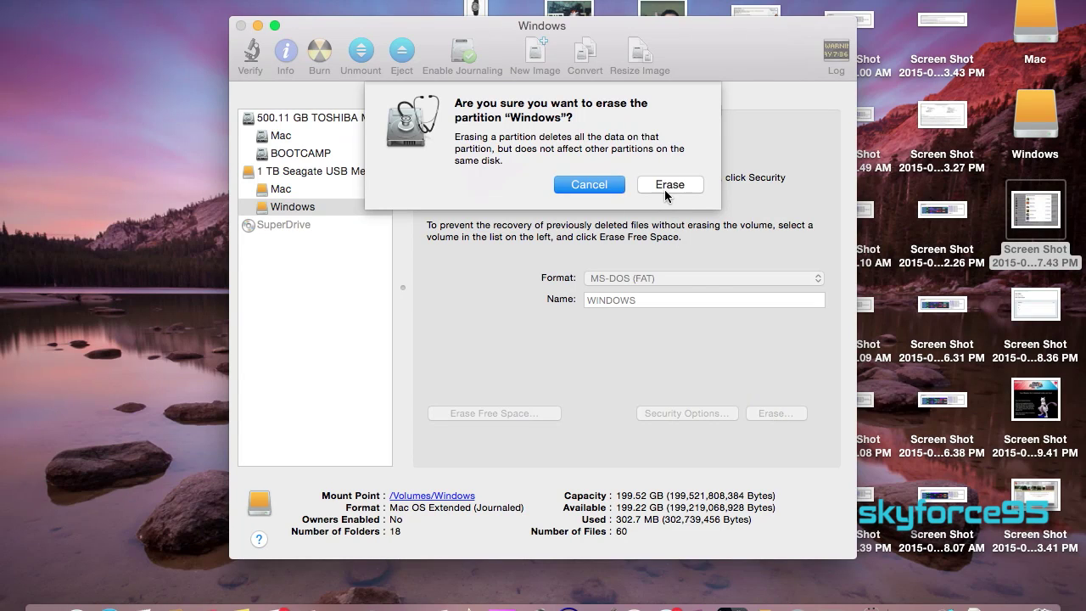
click(663, 187)
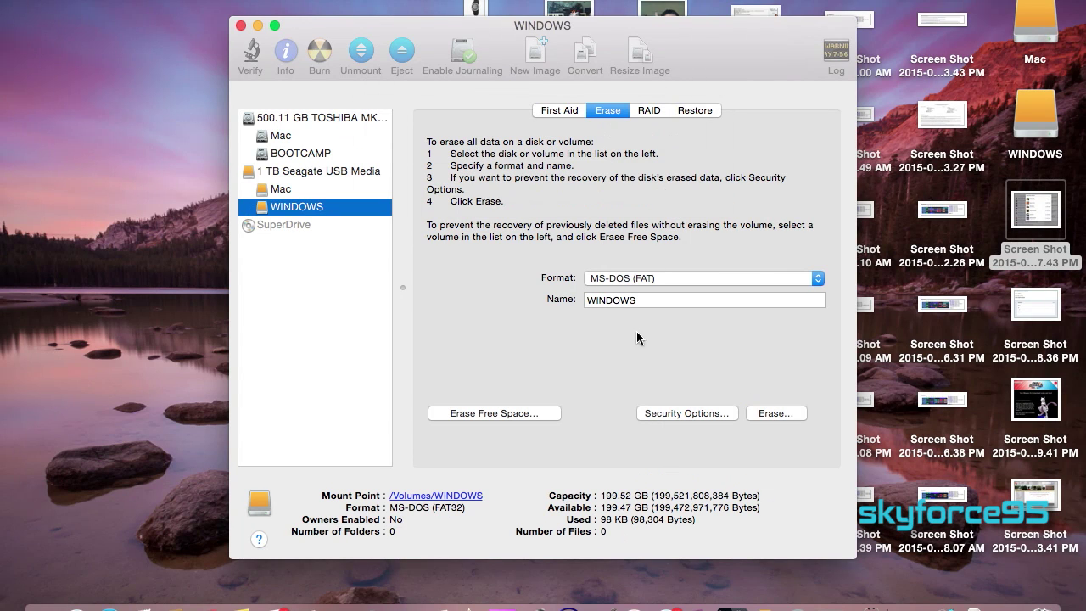
click(336, 190)
click(329, 207)
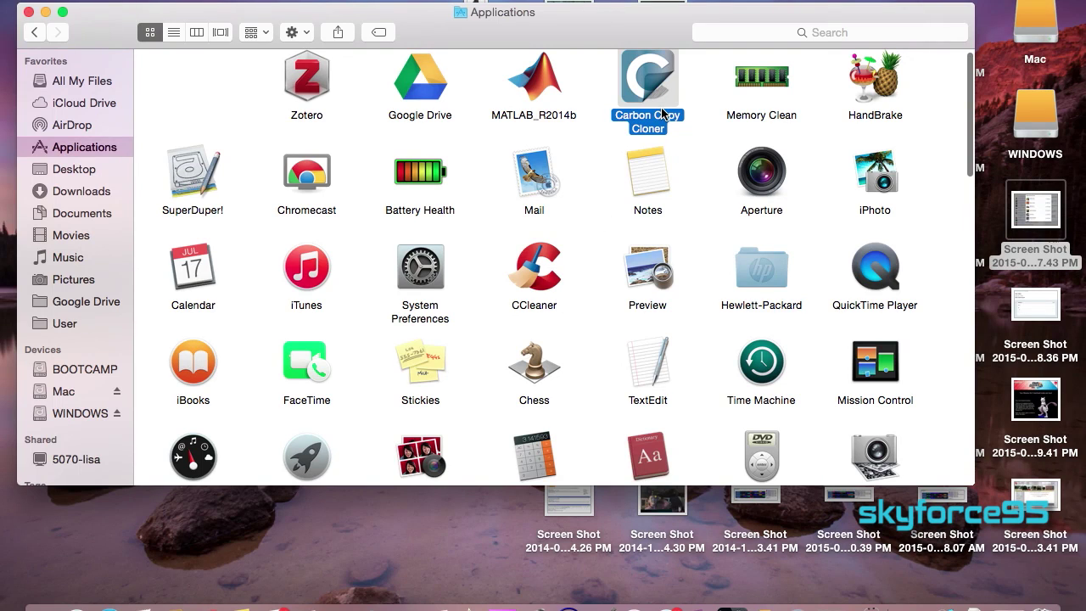
Step: In SuperDuper!, set Mac [400.2 GB] as the source and Mac 1 [800.2 GB] as the destination
scroll(553, 280, down, 2)
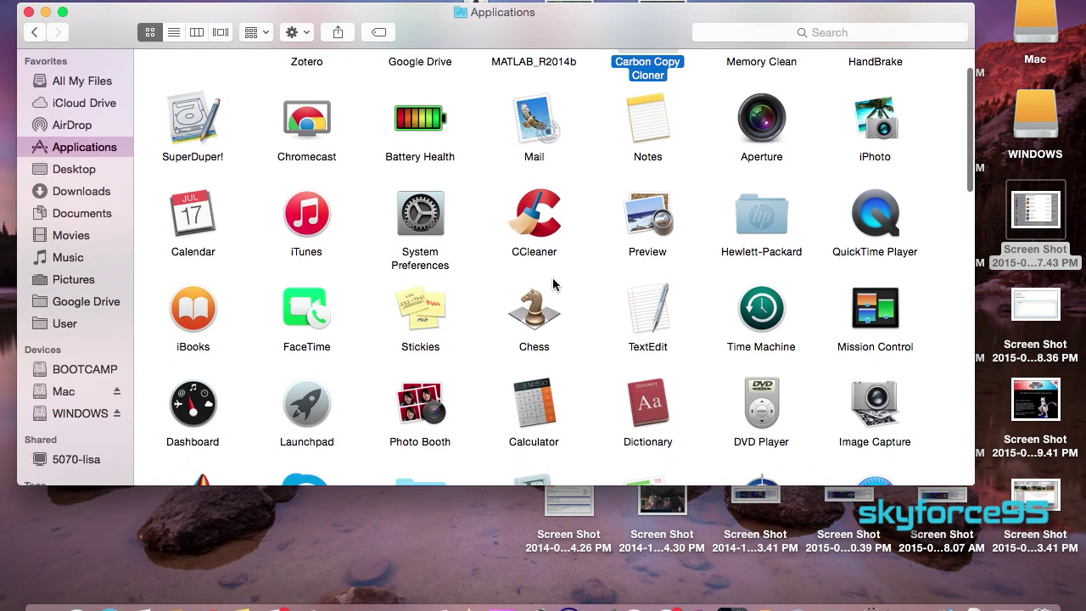
click(197, 135)
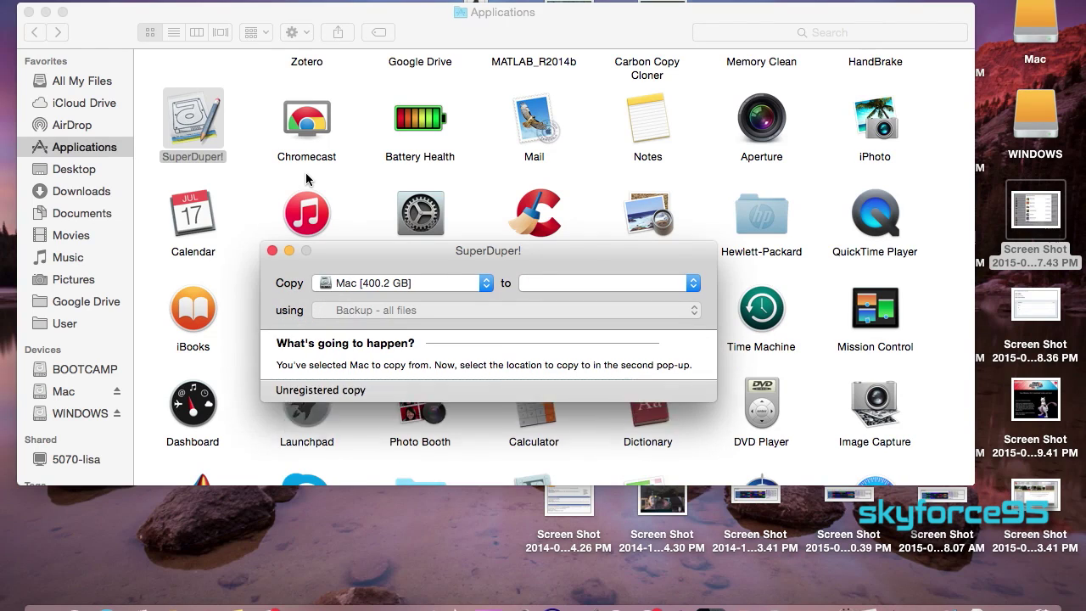
drag(337, 253, 312, 116)
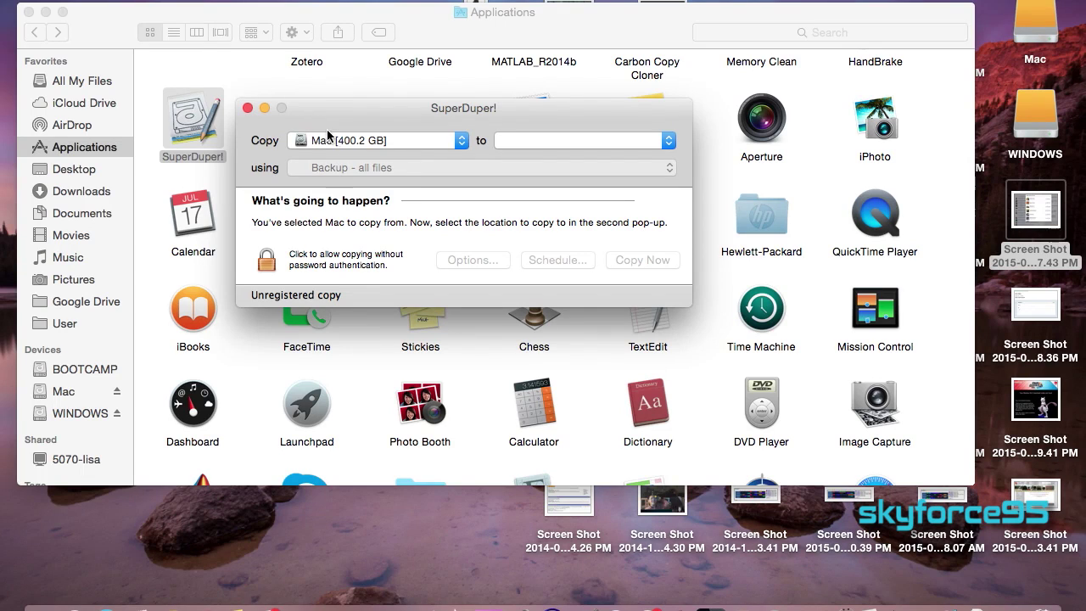
click(398, 139)
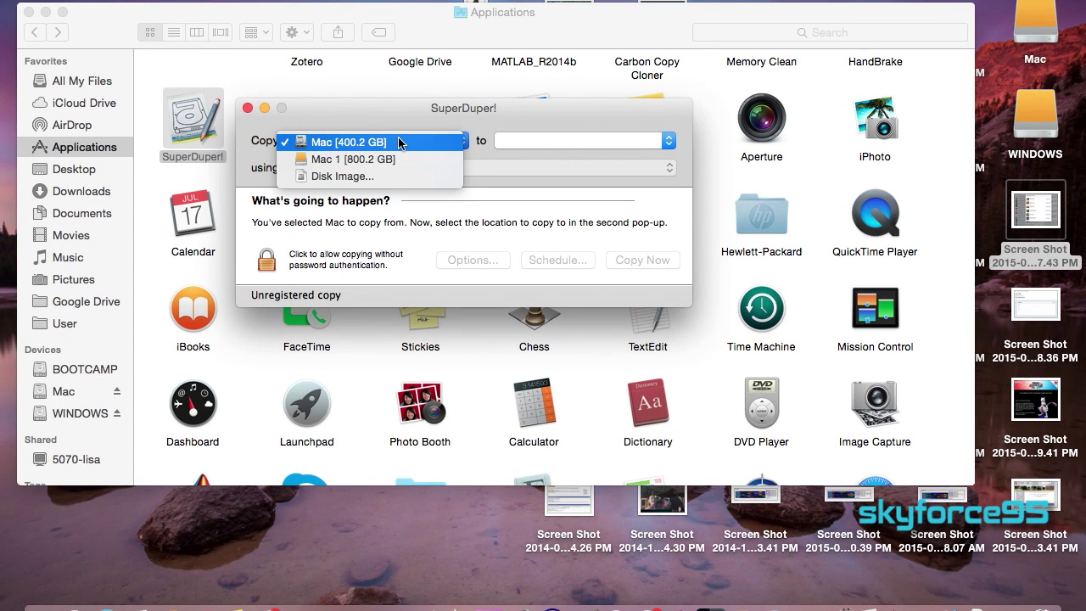
click(398, 139)
click(531, 147)
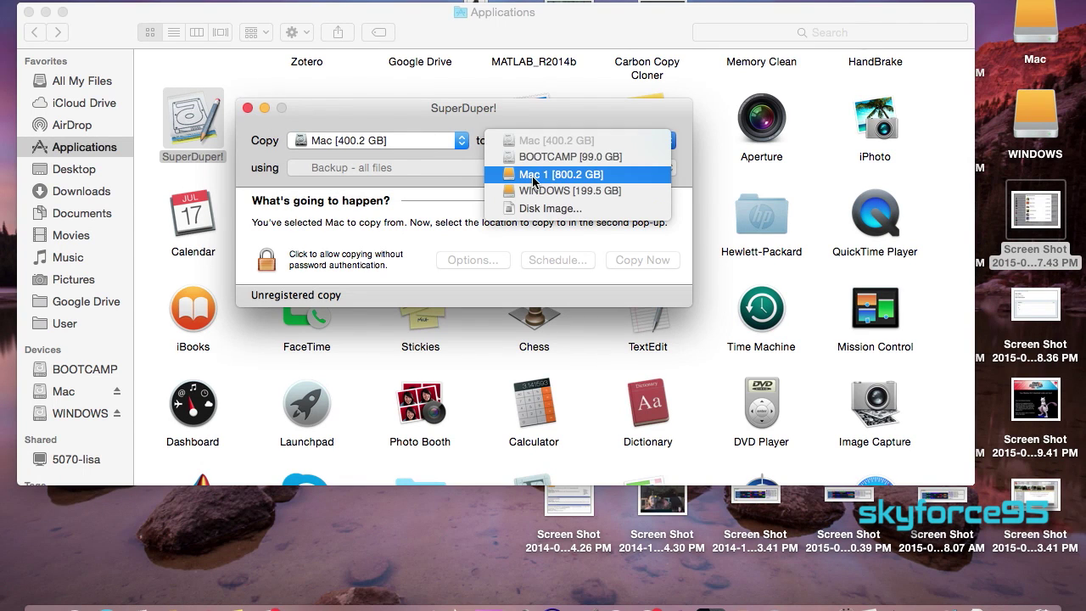
click(534, 175)
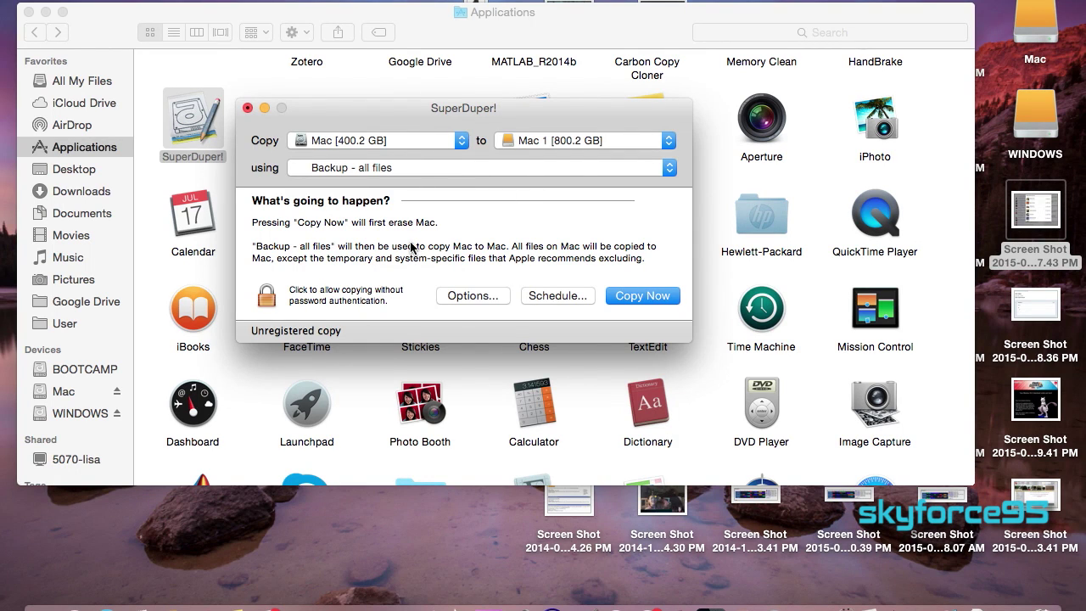
Step: Copy Mac onto the destination with the admin password, then close SuperDuper! once finished
click(640, 299)
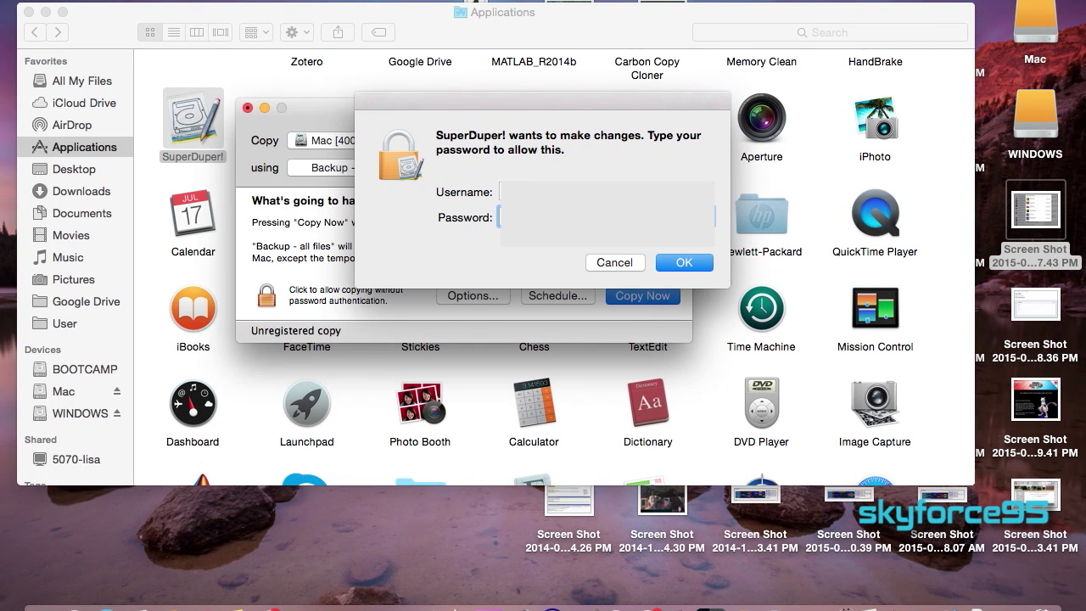
key(Return)
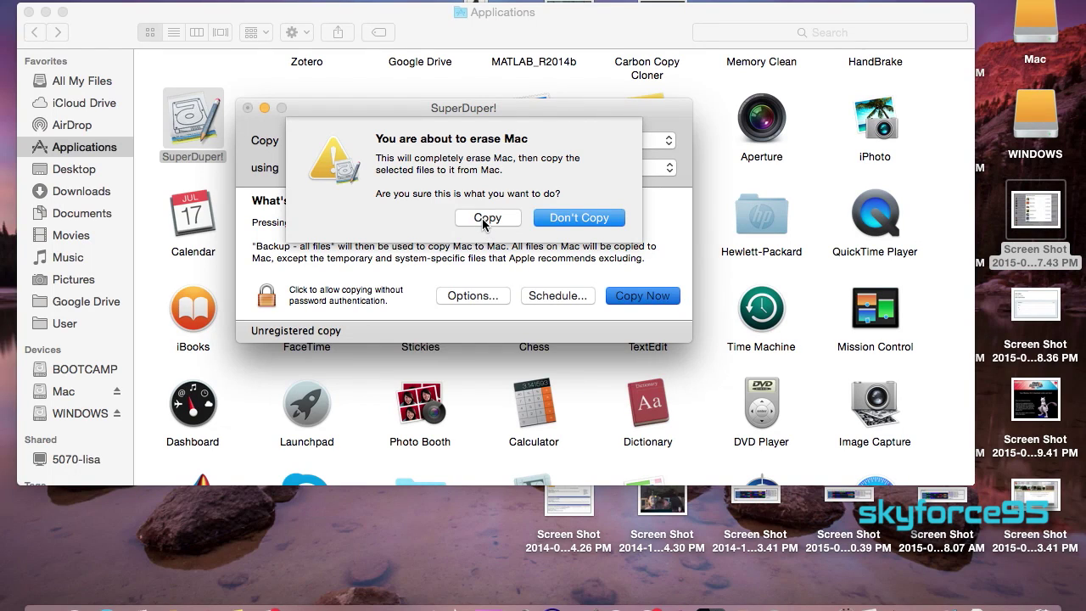
click(482, 218)
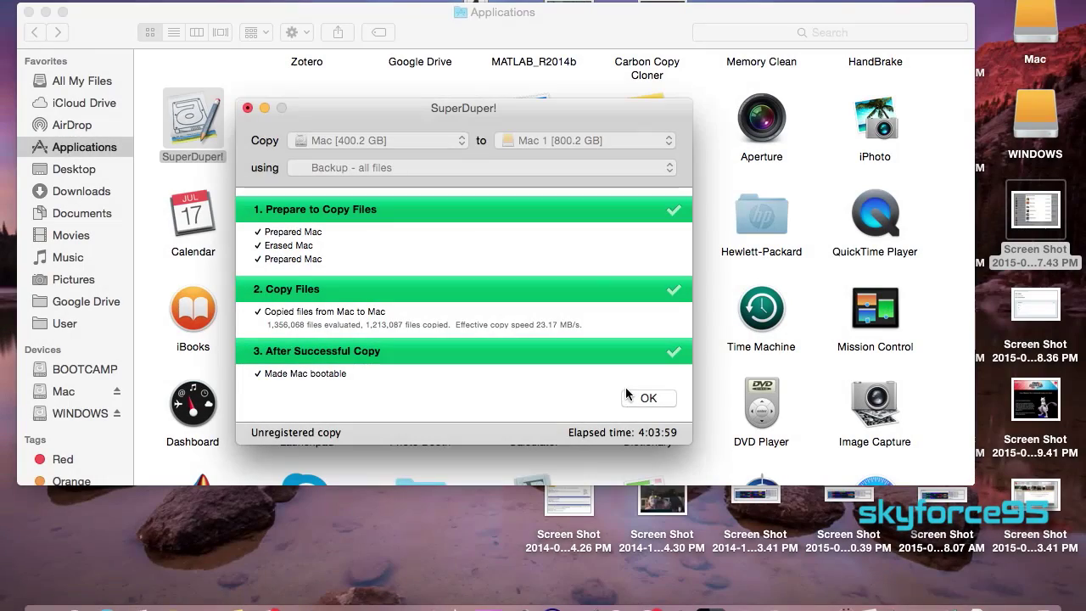
click(647, 399)
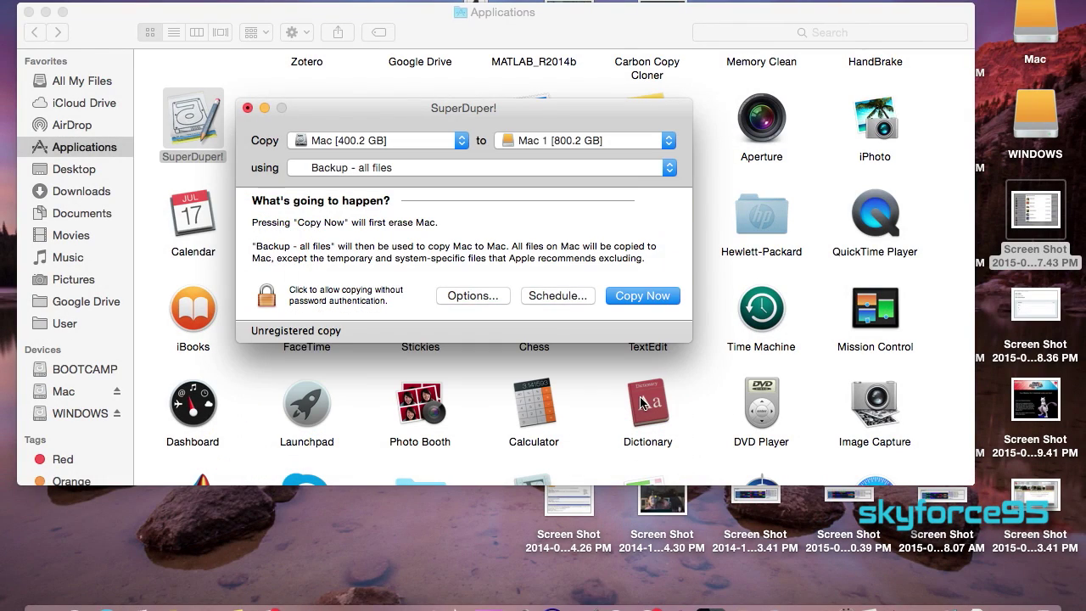
click(247, 109)
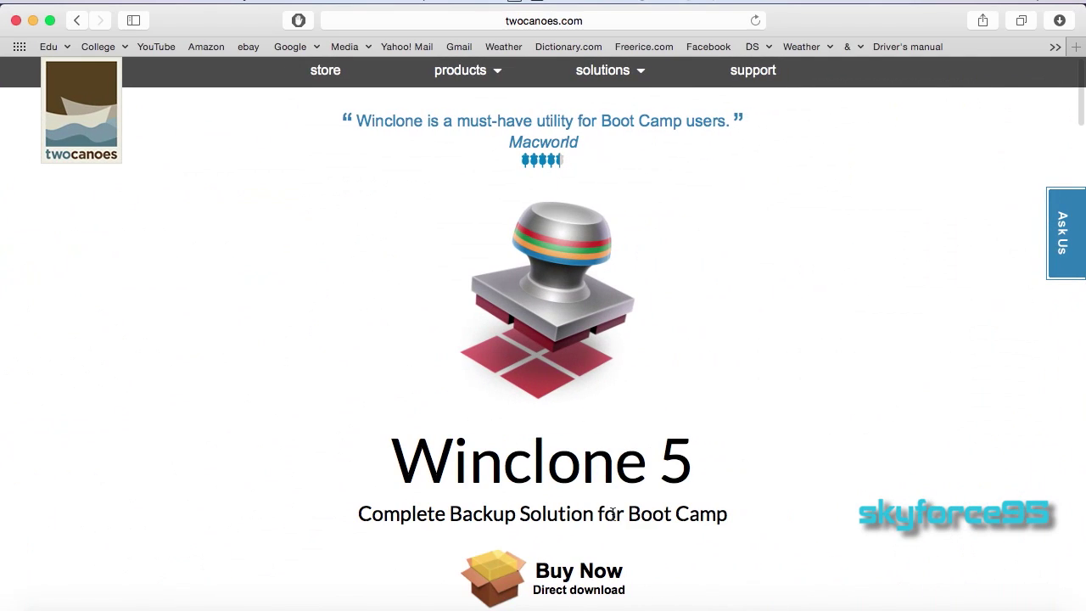
Step: Review the Winclone pricing table on twocanoes.com, then minimize Safari
scroll(524, 394, down, 10)
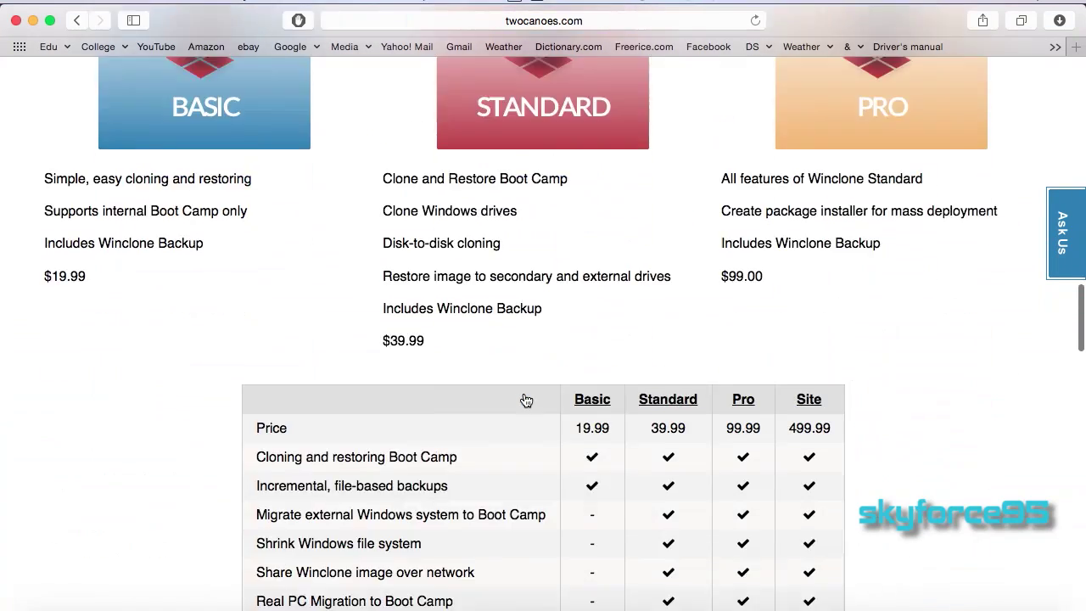
scroll(526, 400, down, 5)
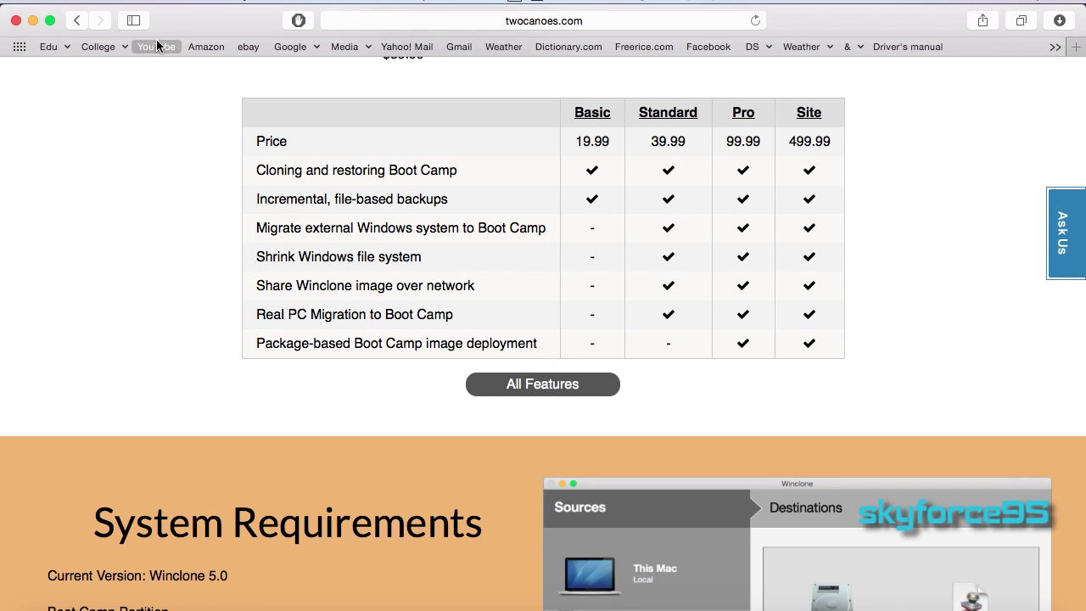
click(33, 21)
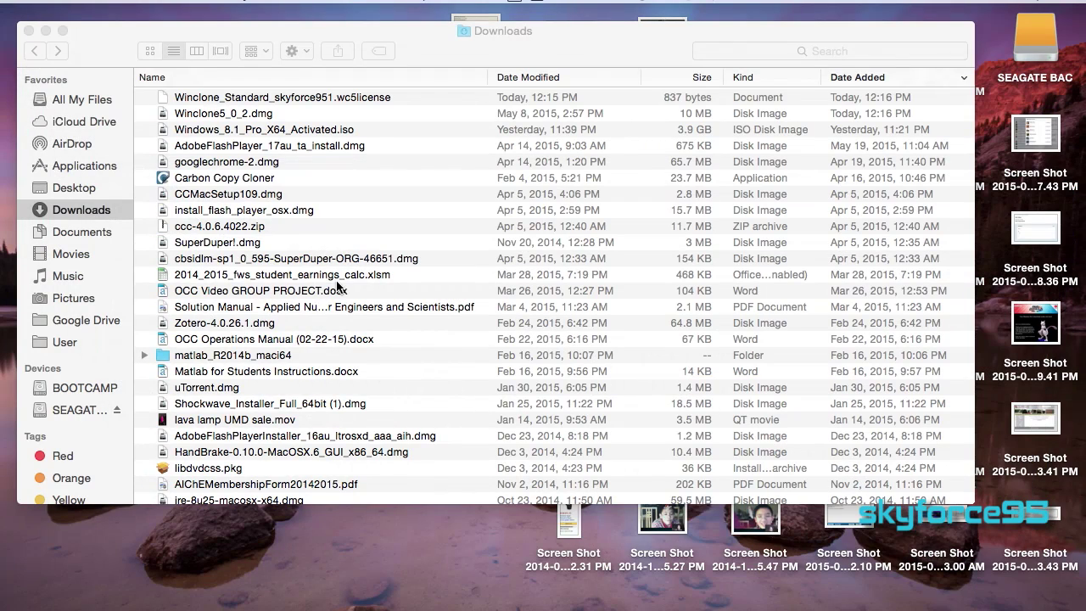
Step: Open the Winclone5_0_2.dmg disk image and launch the Winclone.pkg installer
click(217, 116)
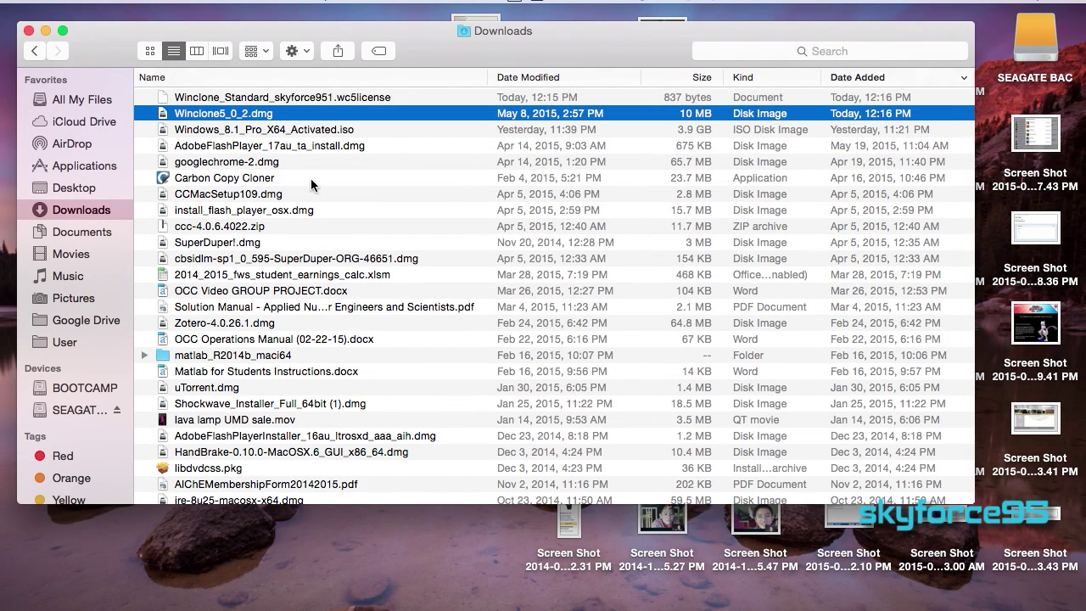
key(super+o)
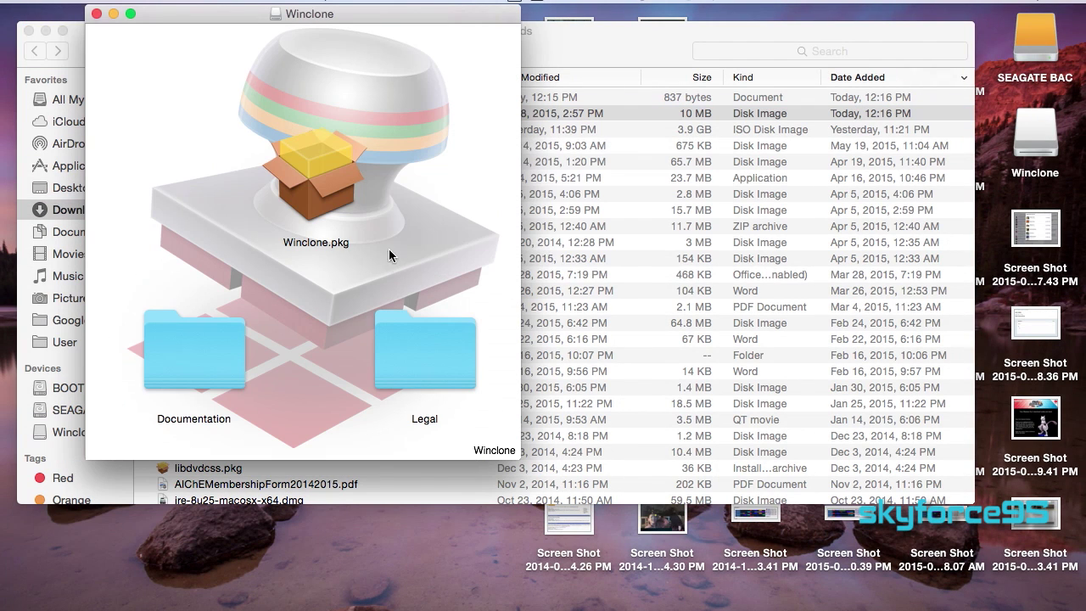
click(328, 166)
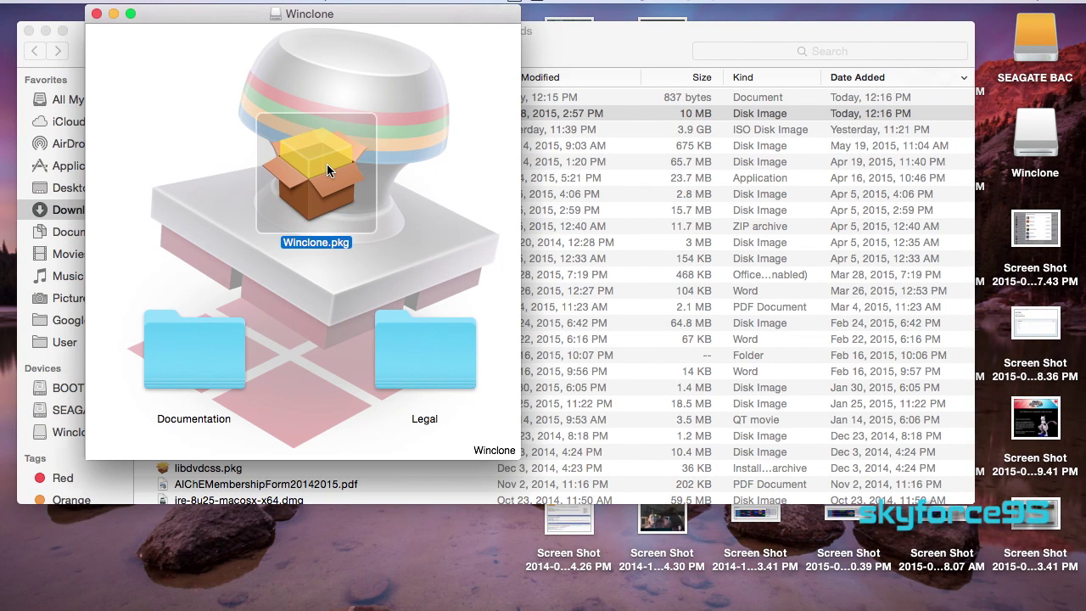
double_click(326, 169)
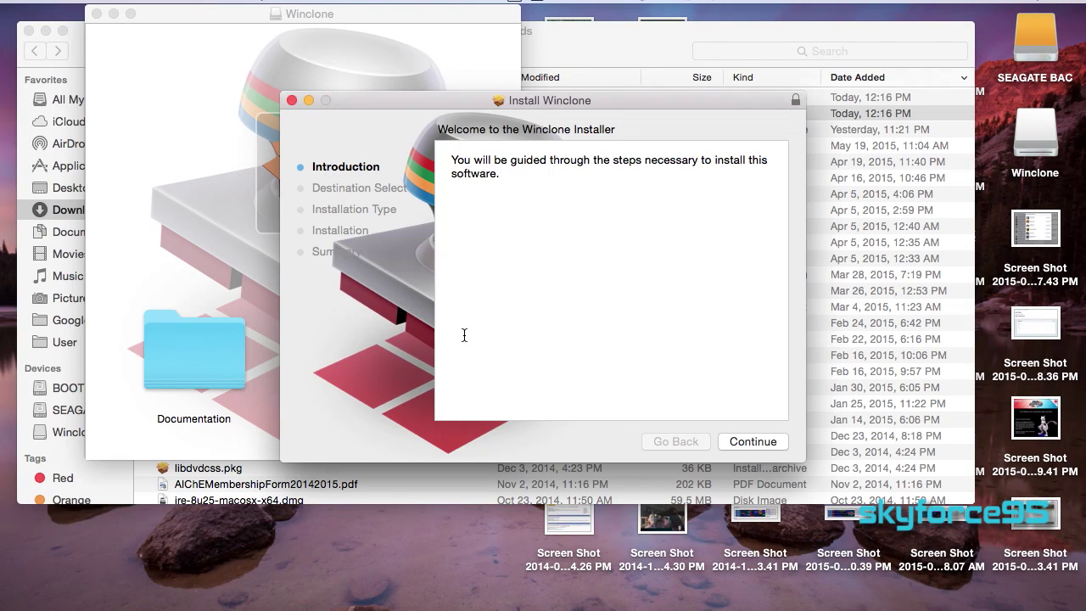
Step: Install Winclone on the Mac disk, close the disk image window and bring up Launchpad
click(734, 442)
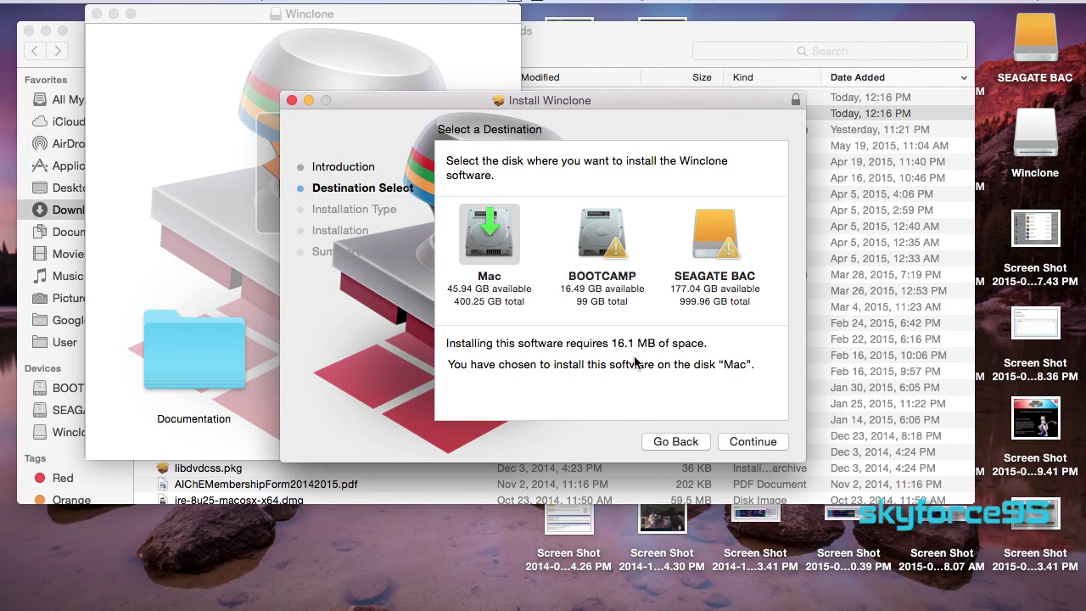
click(495, 253)
click(755, 440)
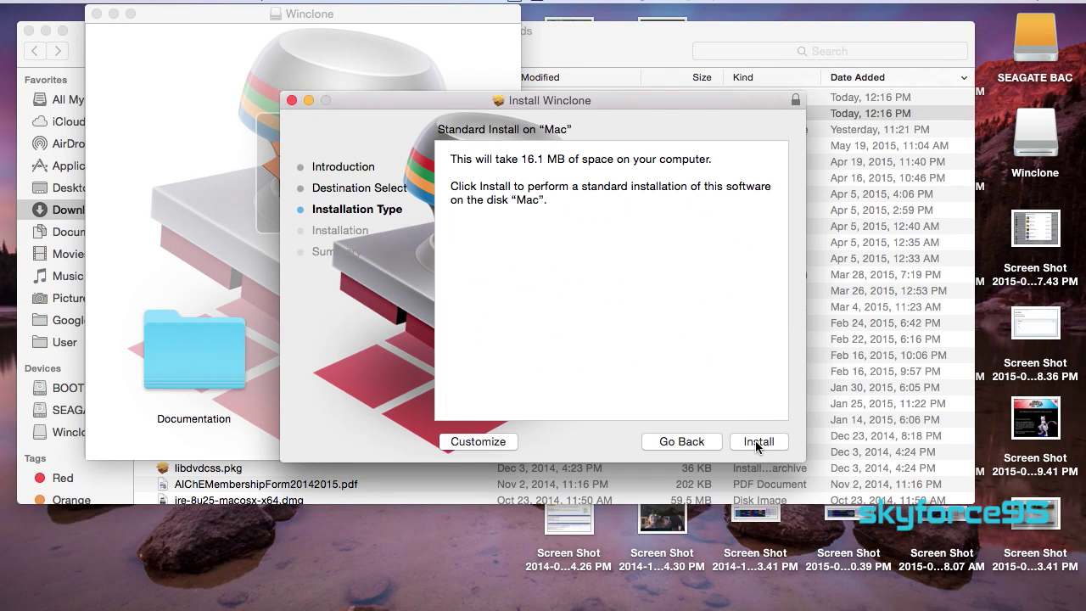
click(752, 441)
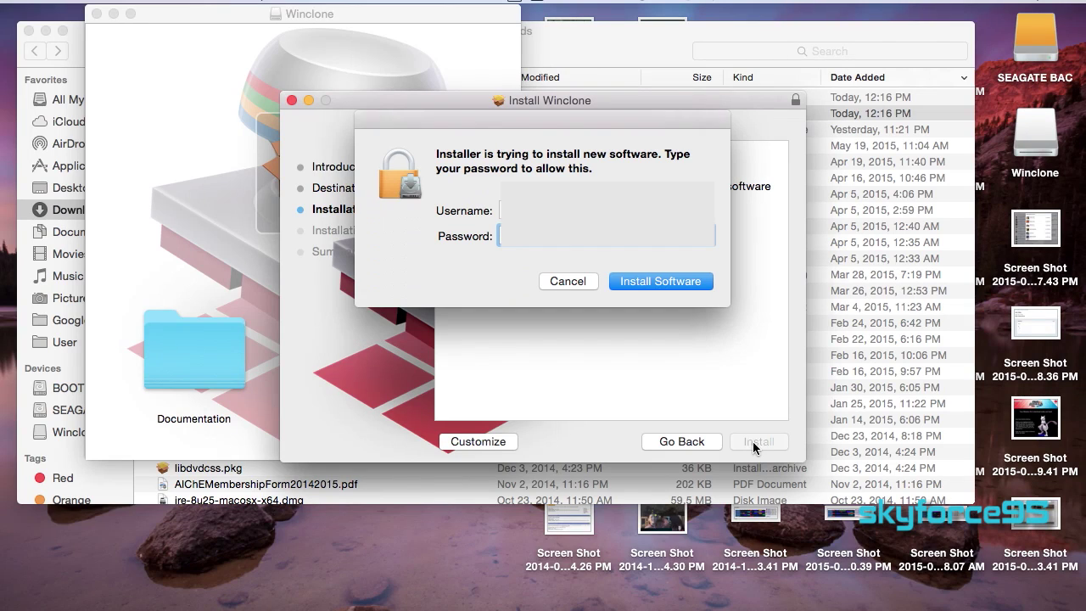
key(Return)
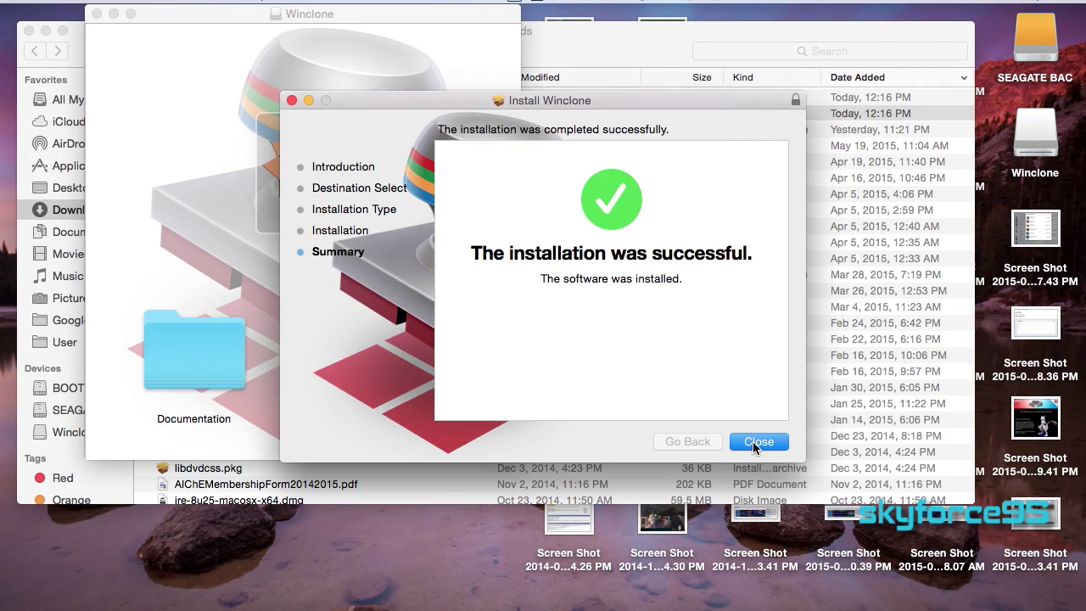
click(756, 443)
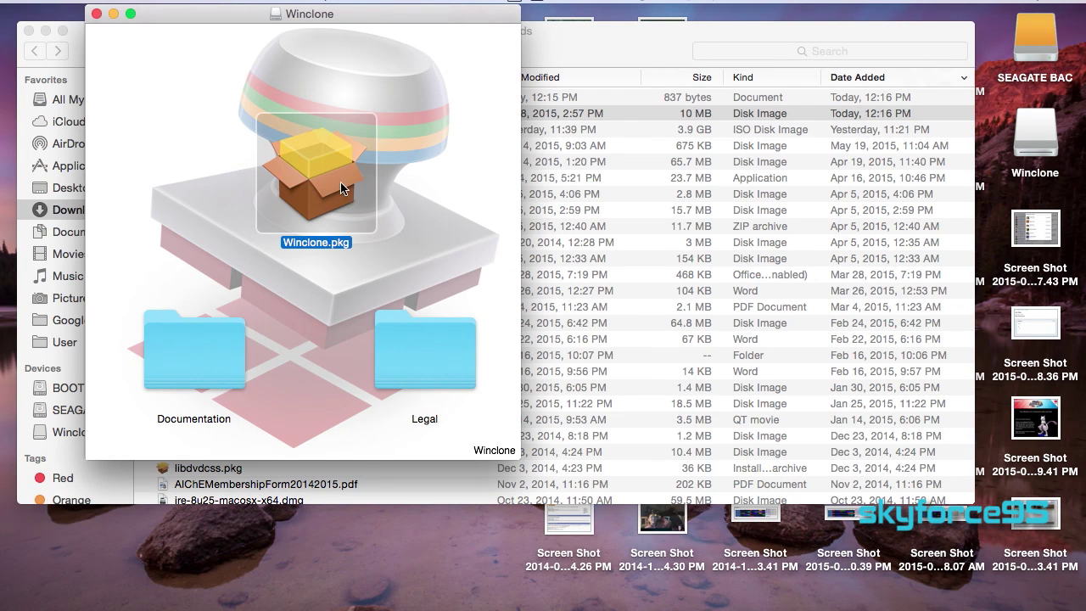
click(97, 14)
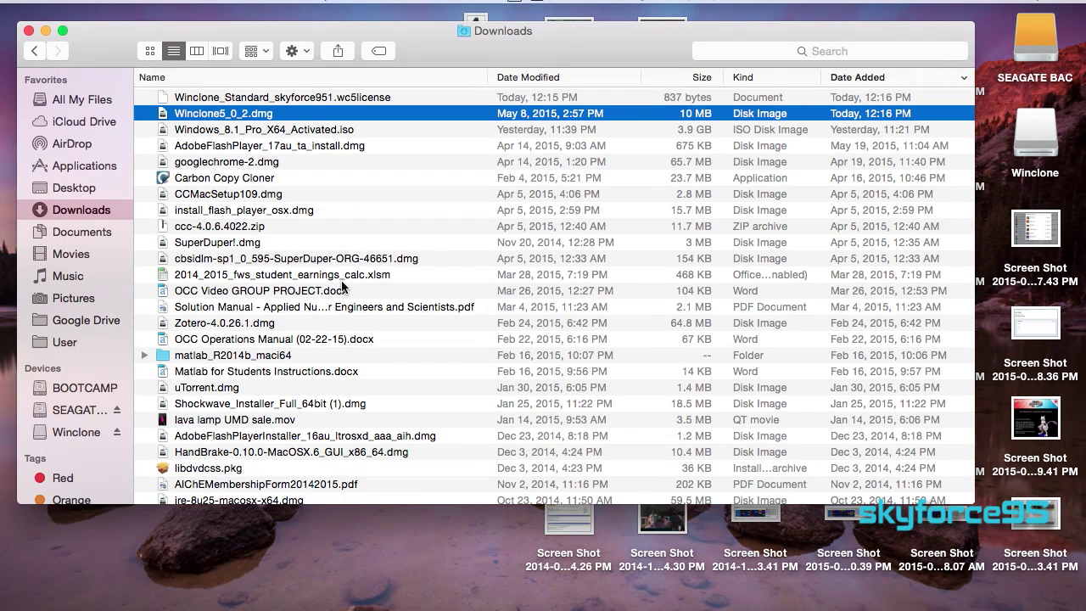
key(F4)
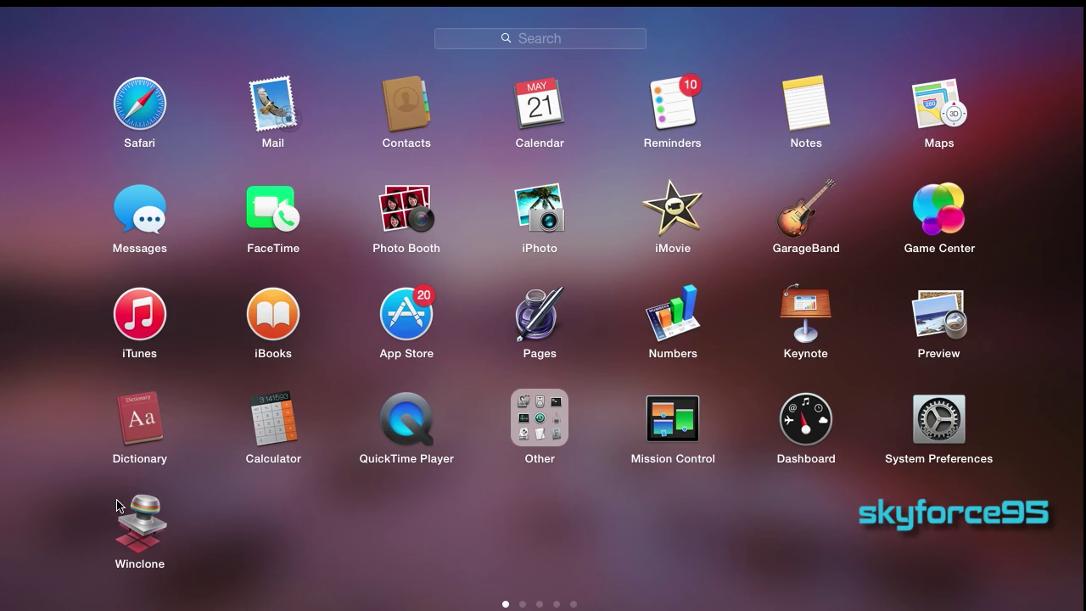
Step: Launch Winclone, agree to its license agreement and open Preferences
click(138, 528)
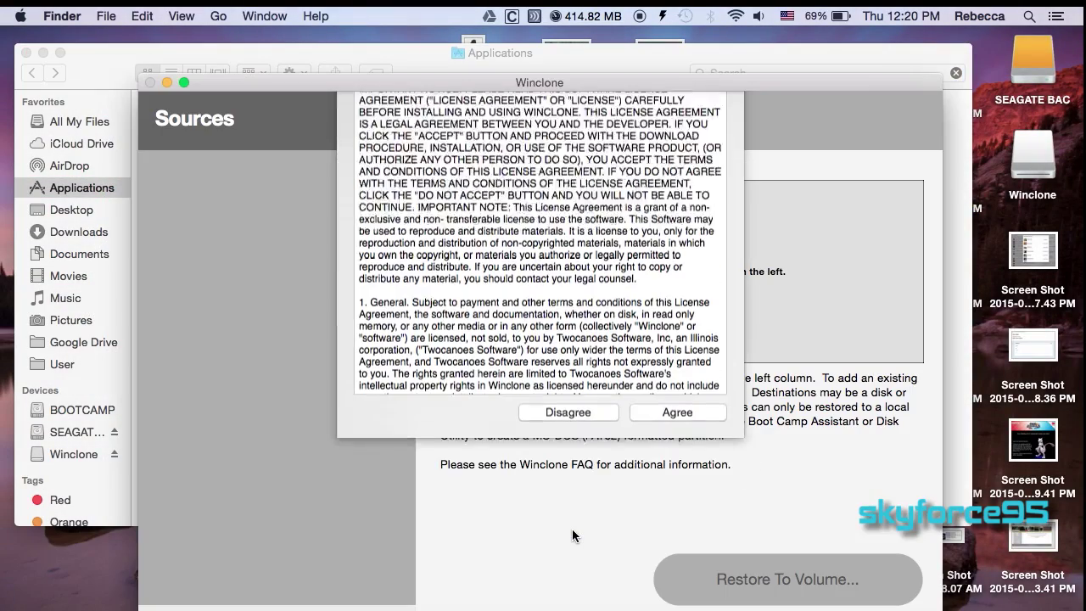
click(666, 462)
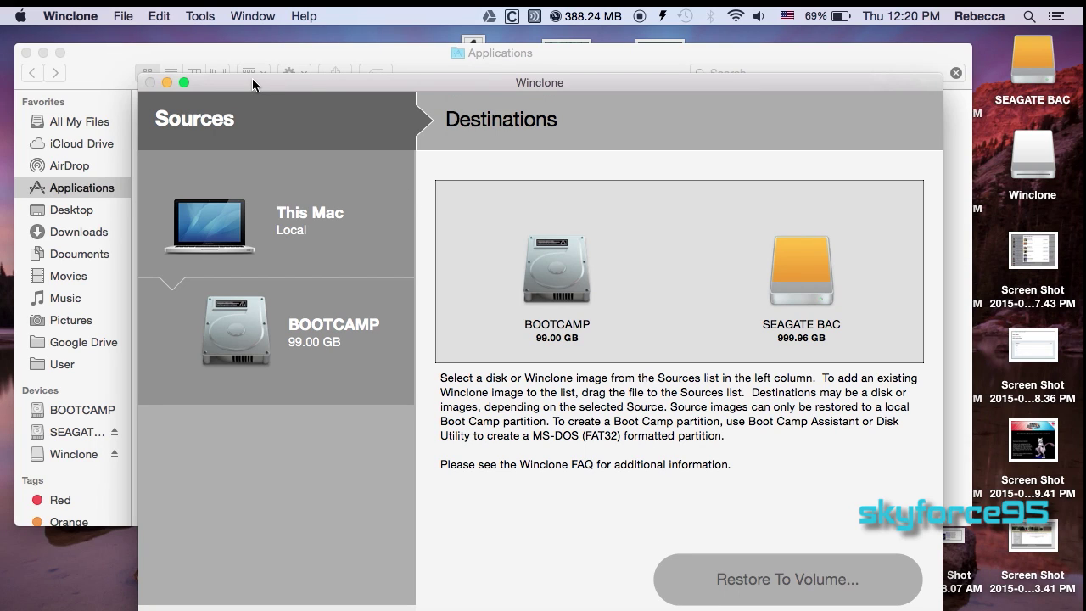
click(127, 19)
mouse_move(70, 15)
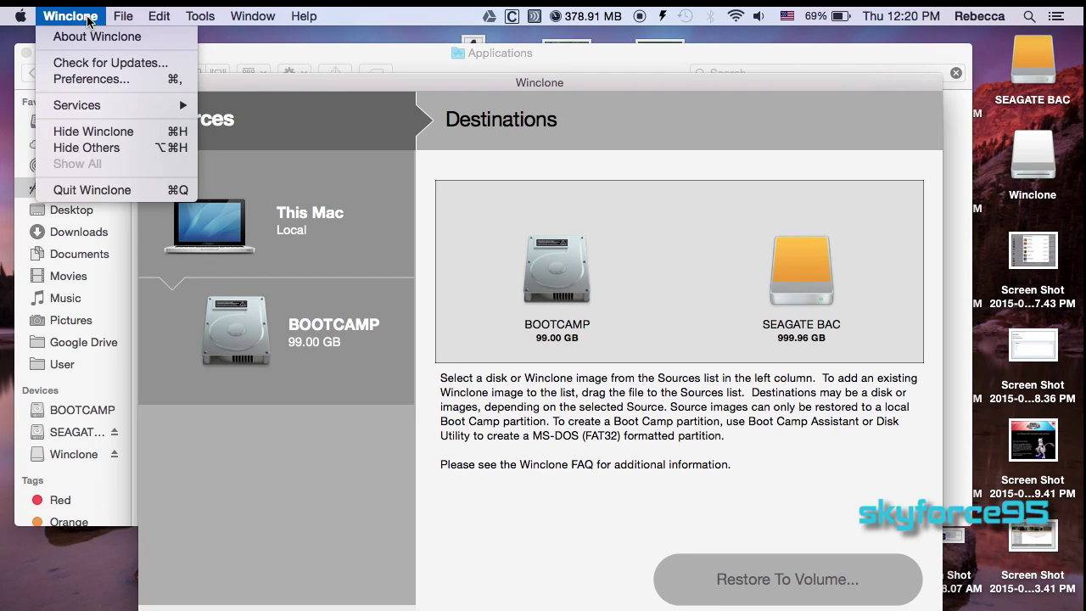
click(104, 80)
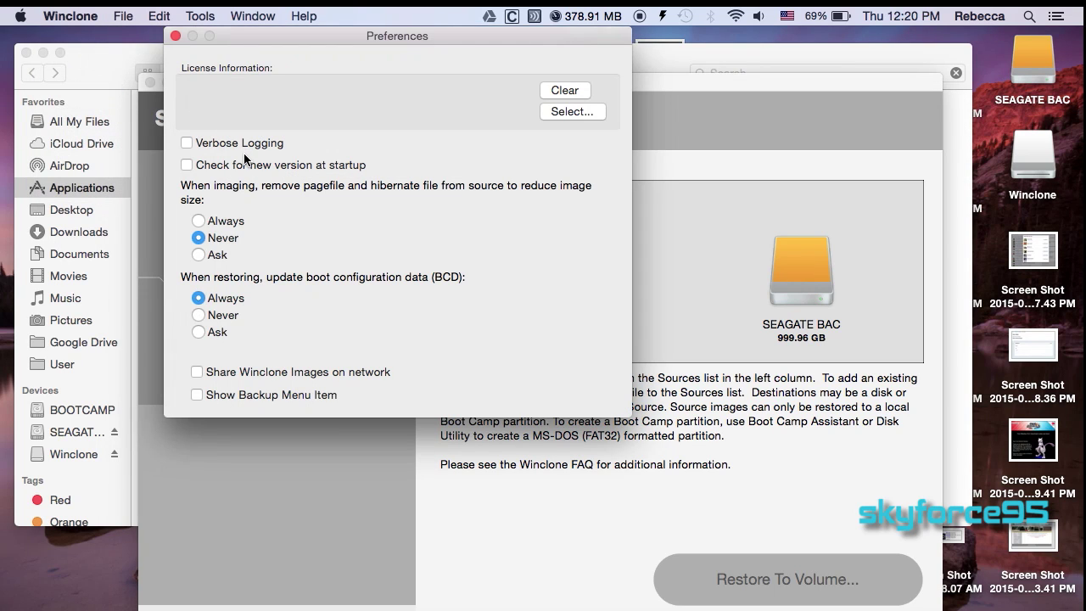
Step: Load the Winclone Standard license key file from Downloads and close Preferences
click(583, 115)
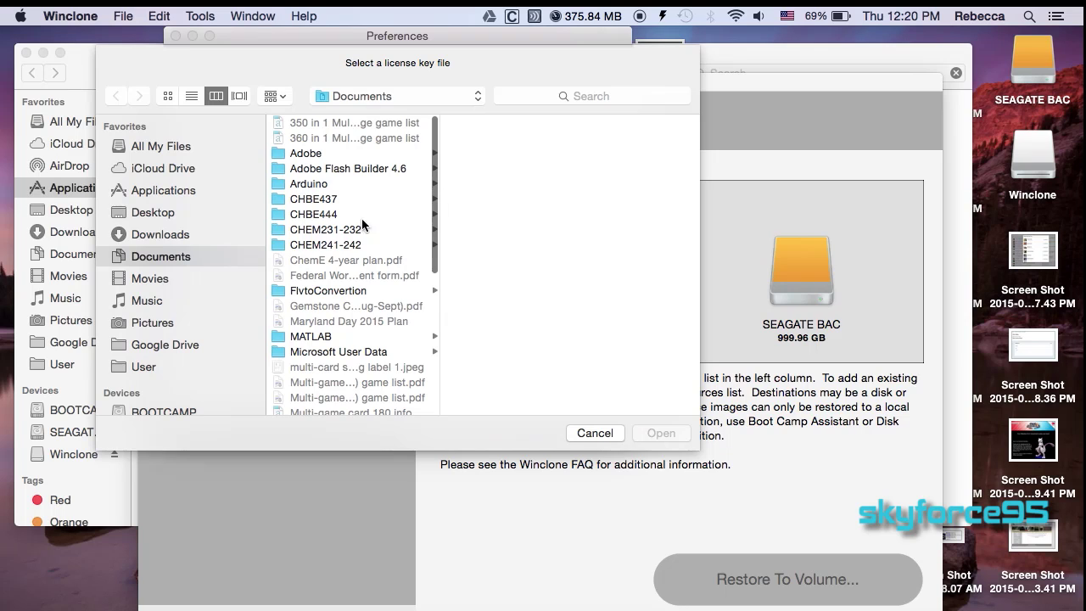
click(226, 234)
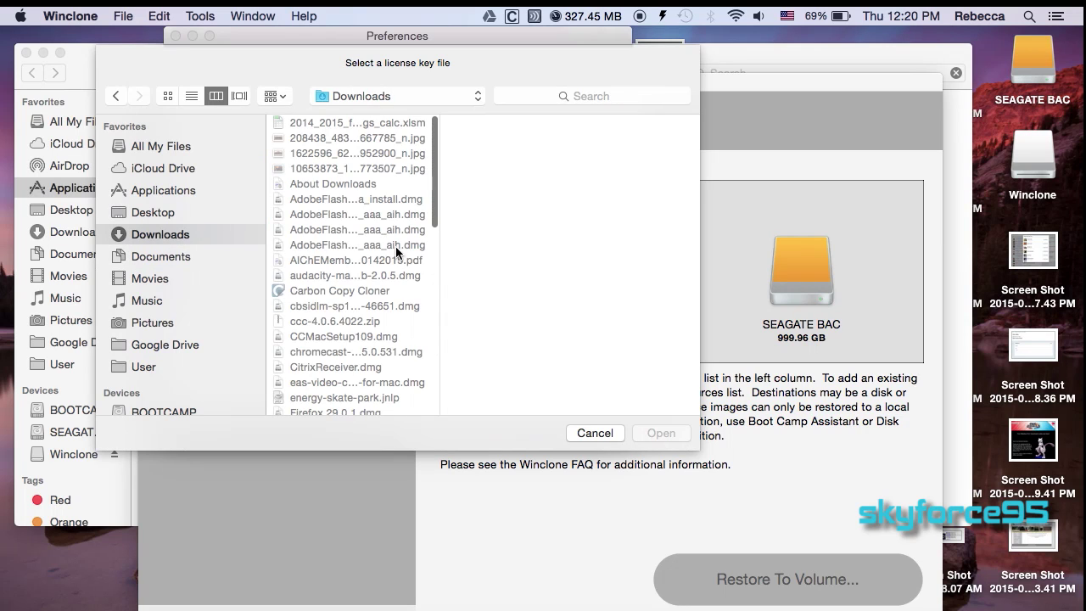
scroll(396, 246, down, 15)
click(376, 364)
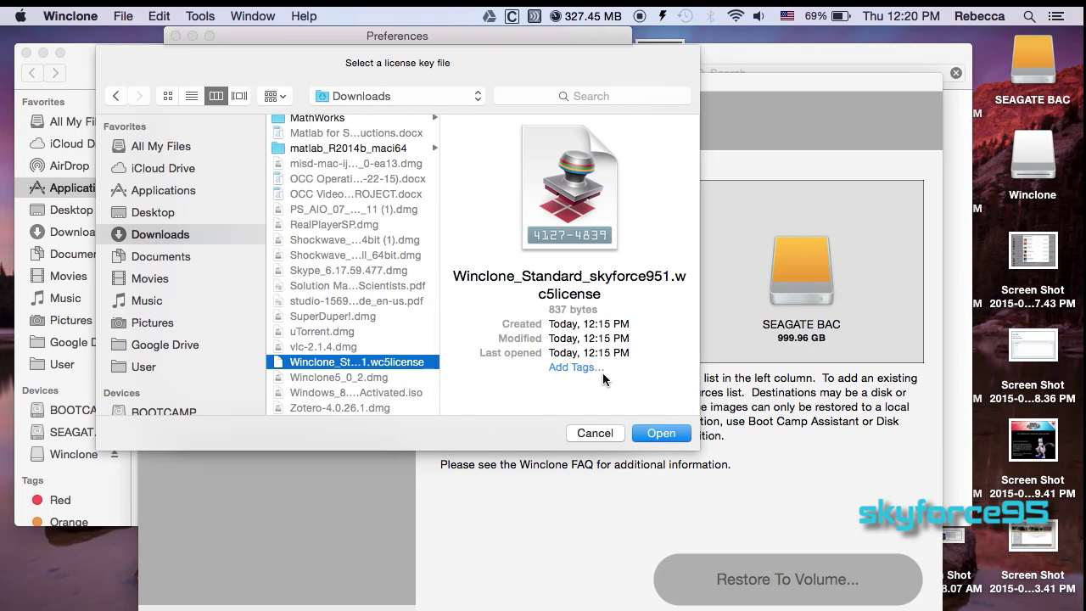
click(652, 434)
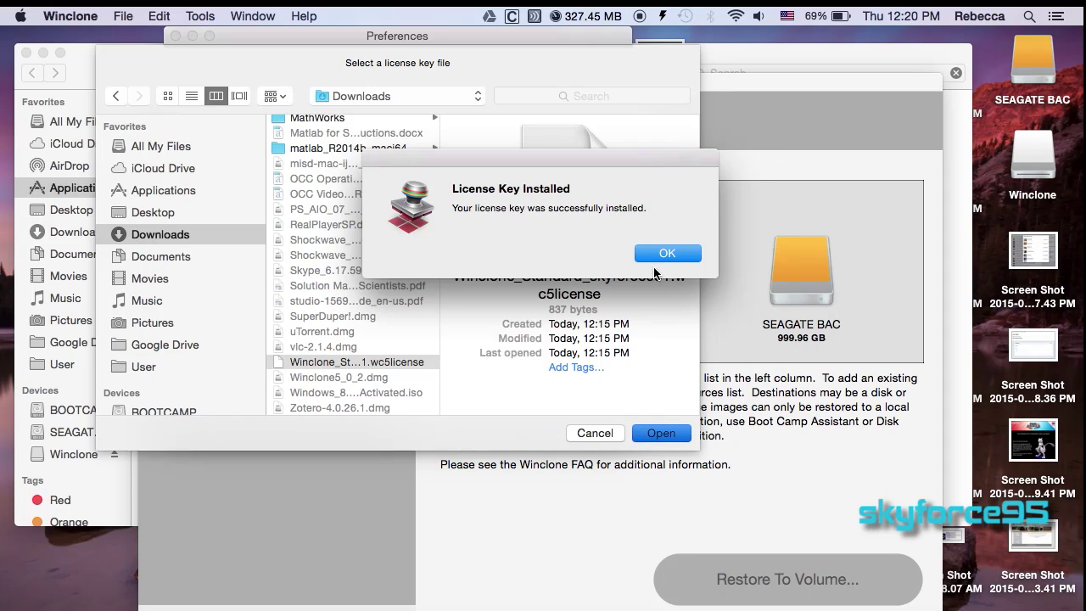
click(655, 252)
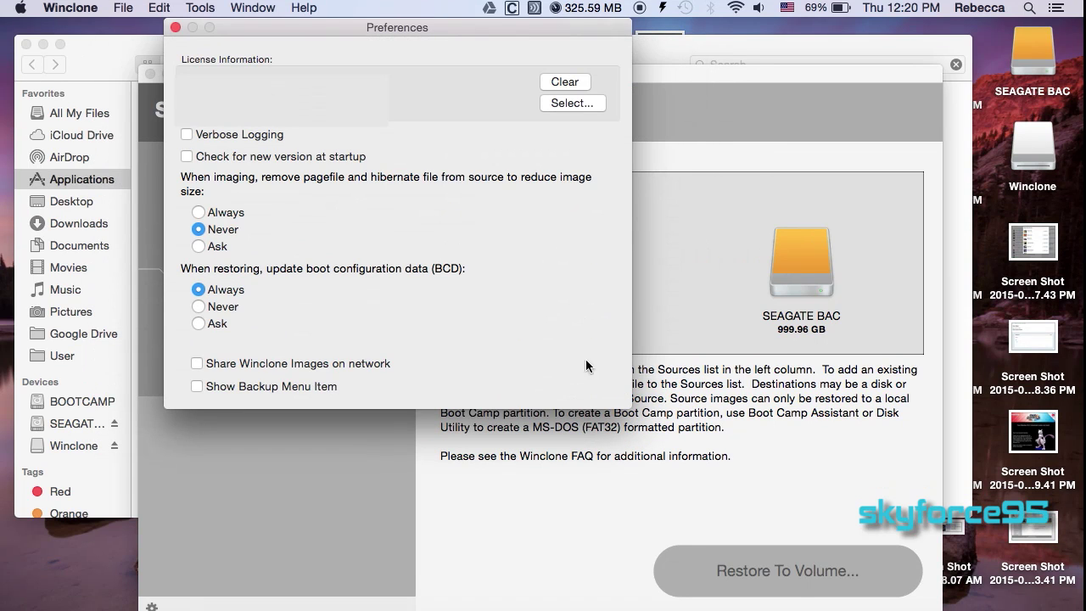
click(175, 27)
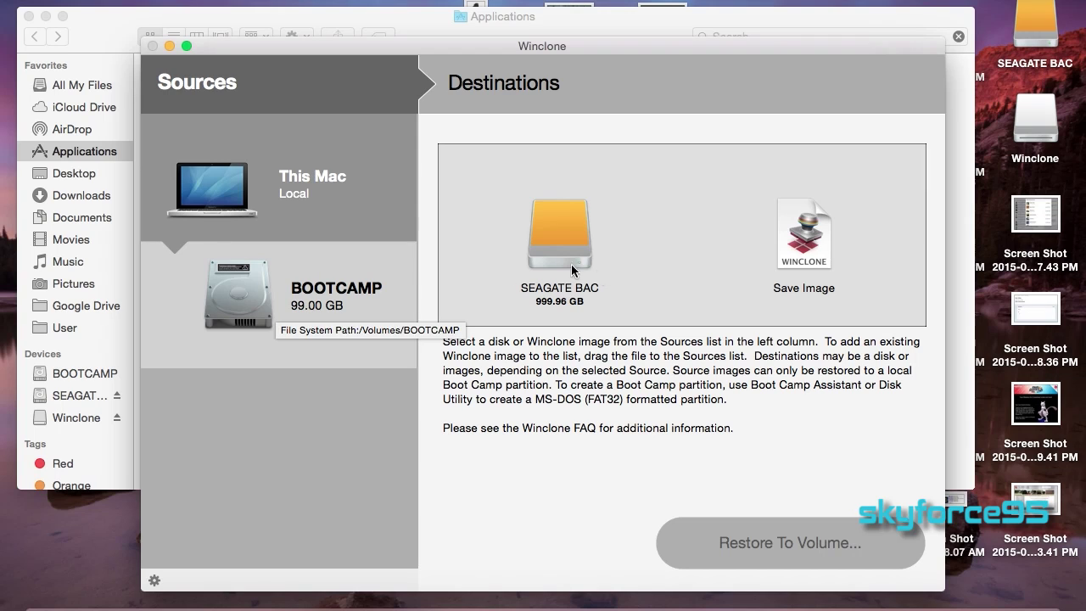
Step: Shrink BOOTCAMP's Windows (NTFS) filesystem to 86.64 GB within its 99 GB partition
click(805, 246)
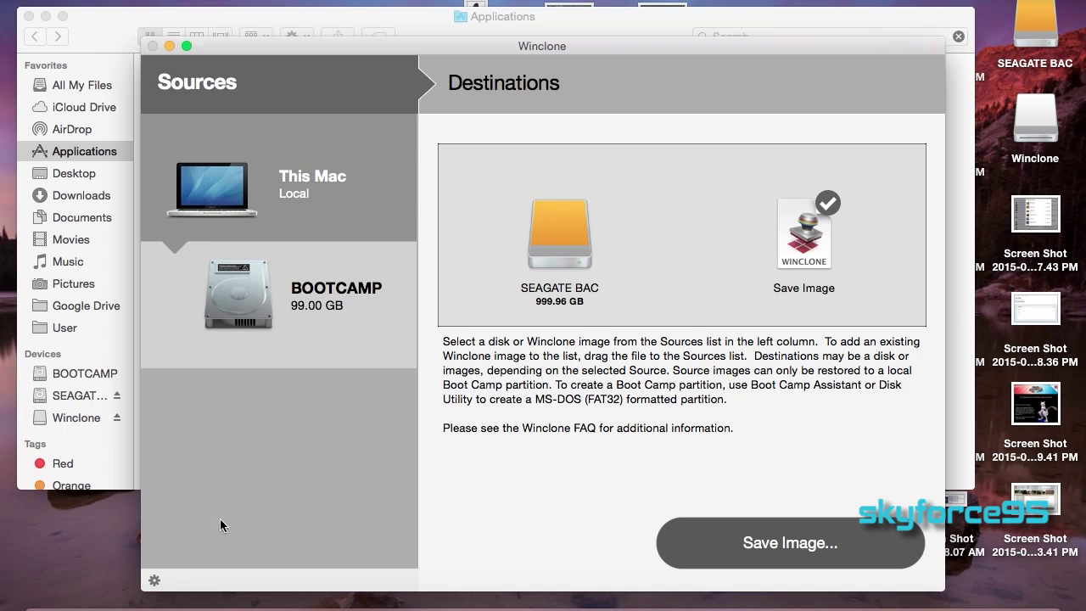
click(154, 580)
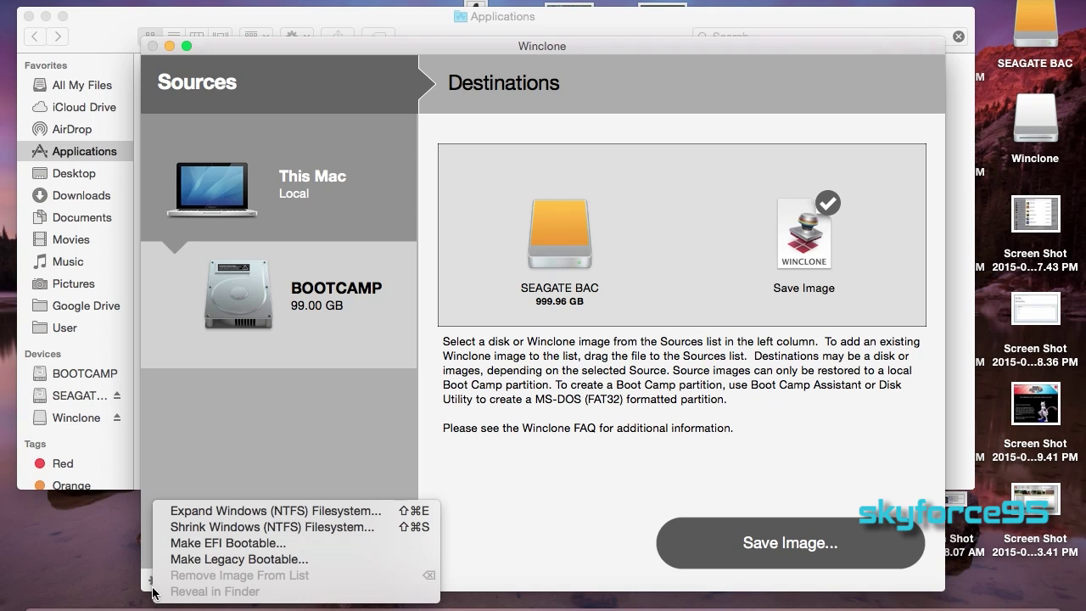
click(215, 529)
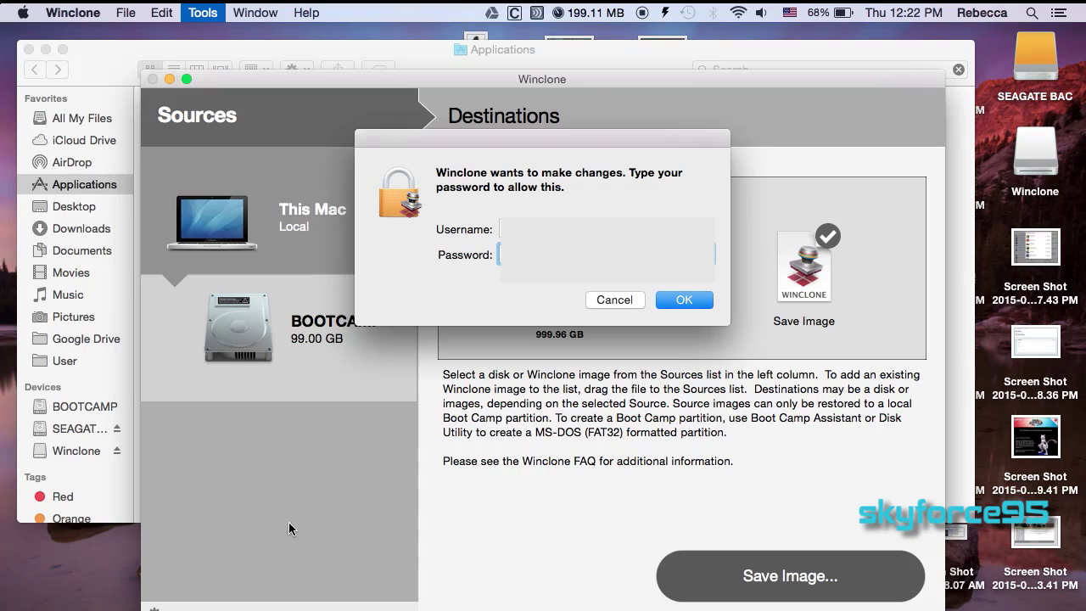
key(Return)
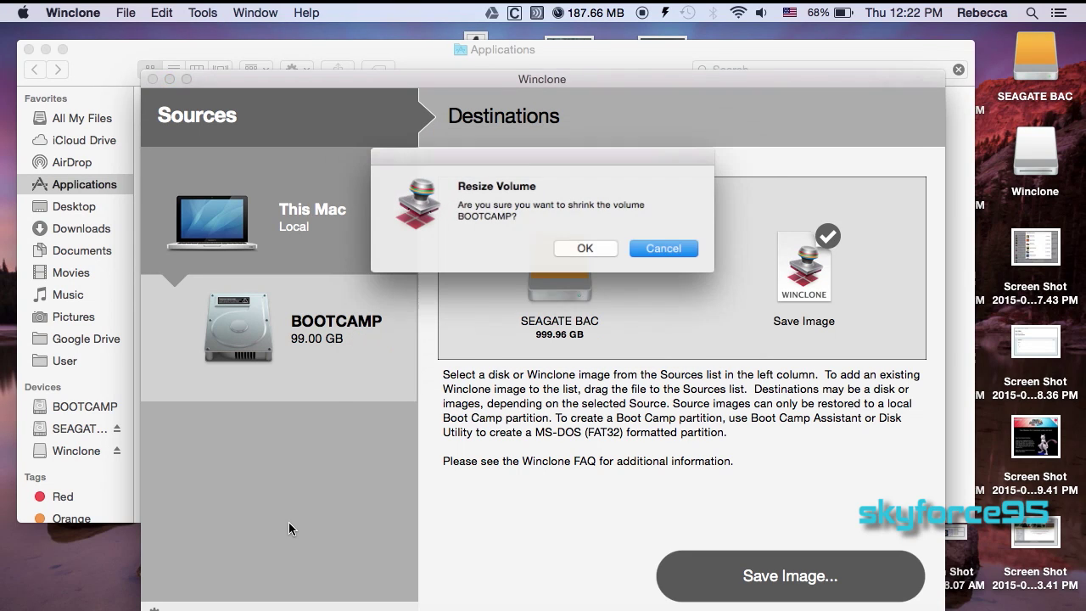
click(585, 249)
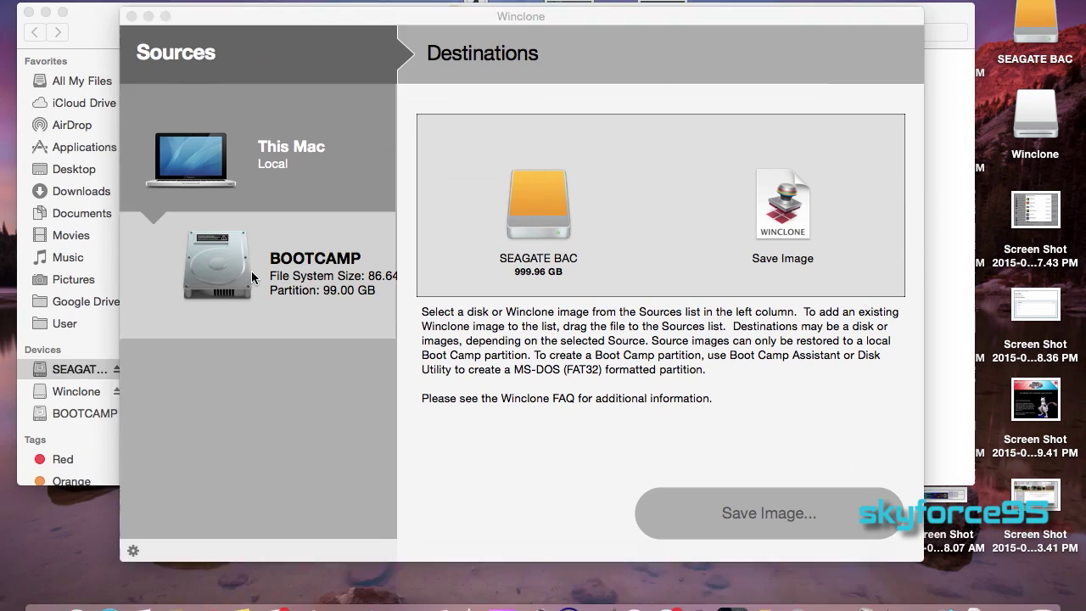
click(251, 270)
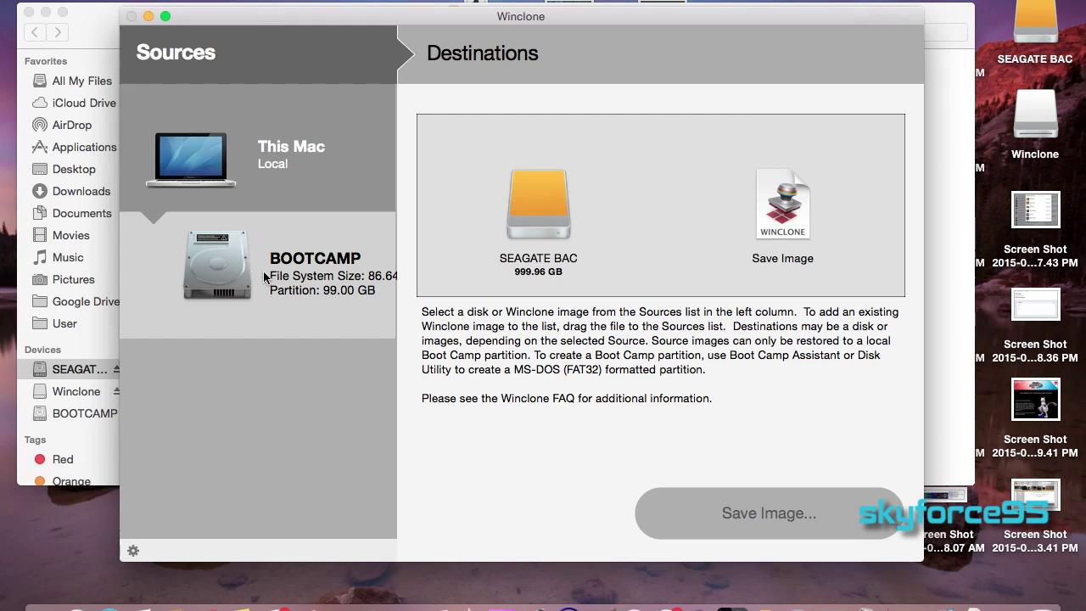
Step: Save BOOTCAMP as the image 'Bootcamp Save' in Downloads and dismiss the completion message
click(771, 204)
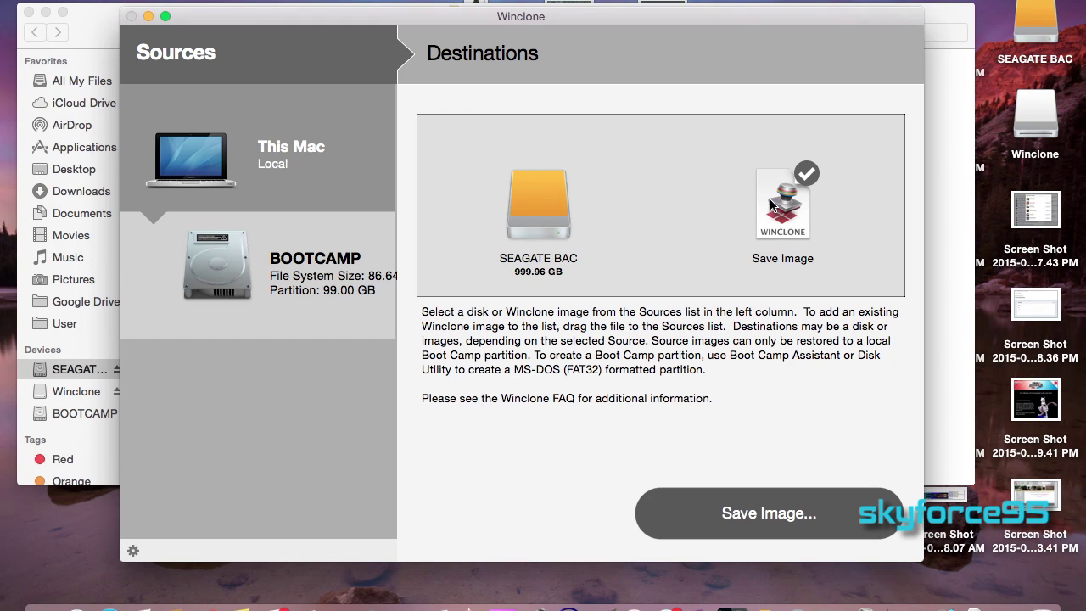
click(728, 518)
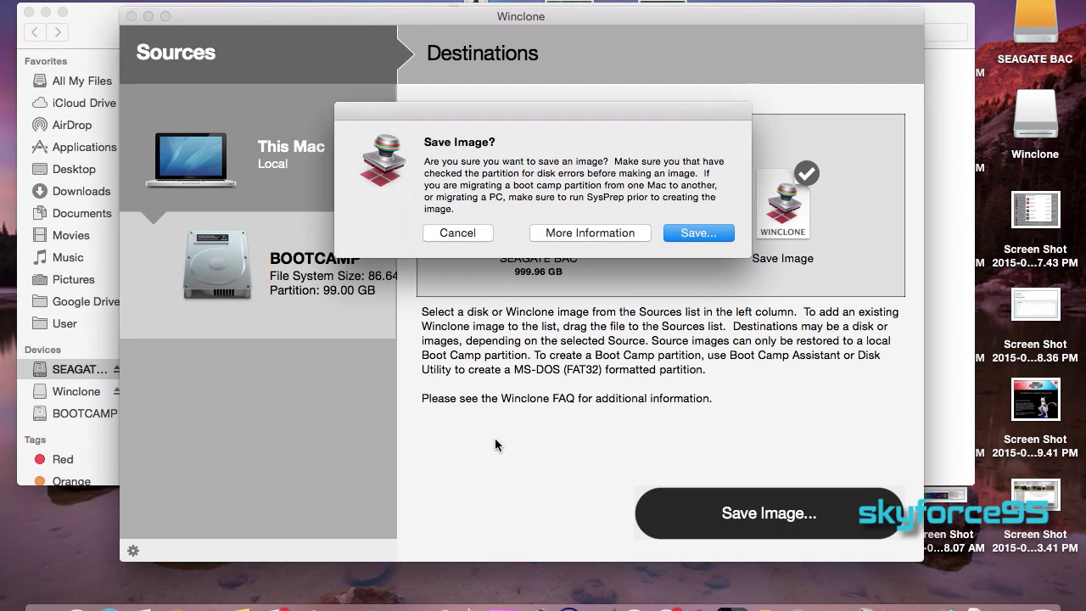
click(696, 235)
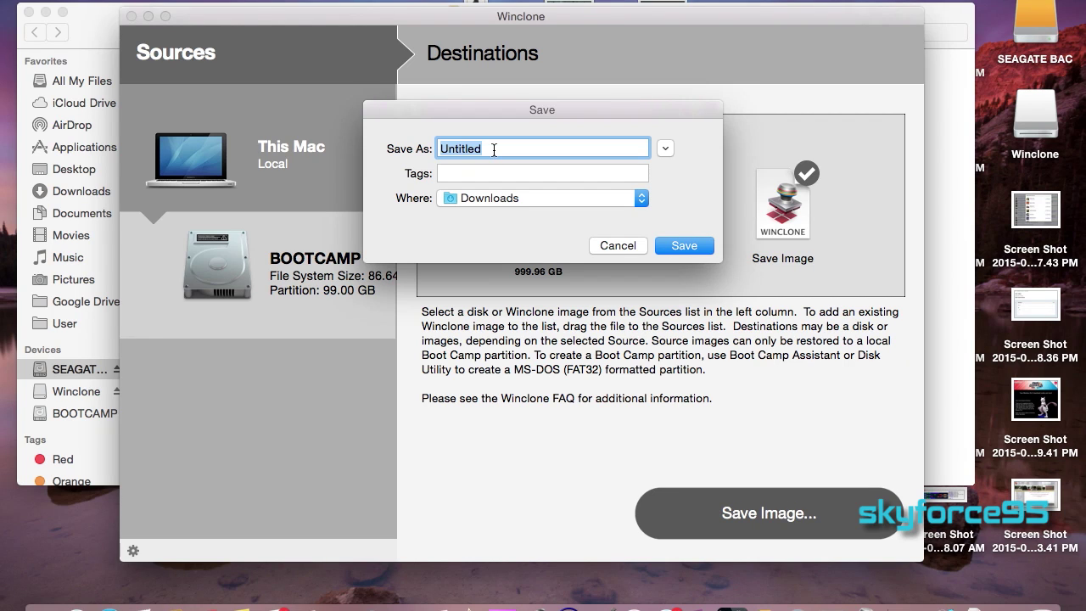
text(Bootcamp Save)
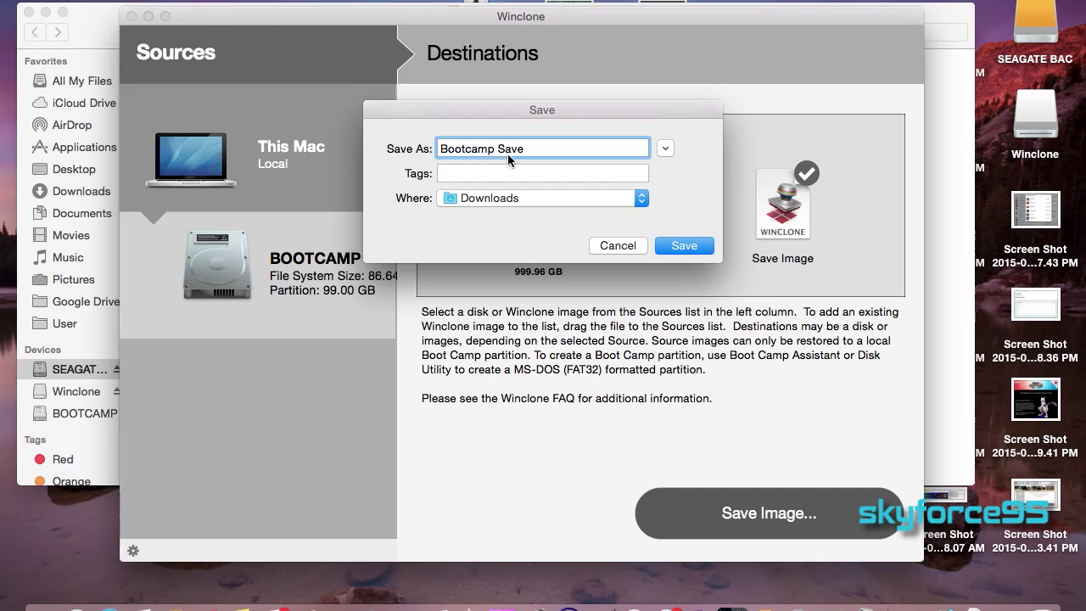
click(663, 246)
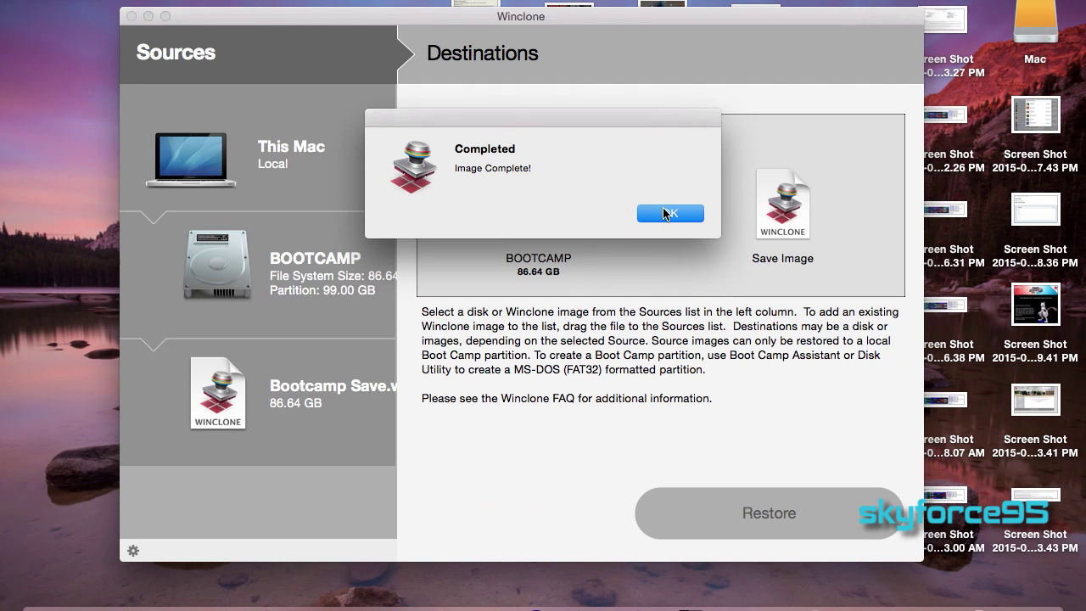
click(665, 213)
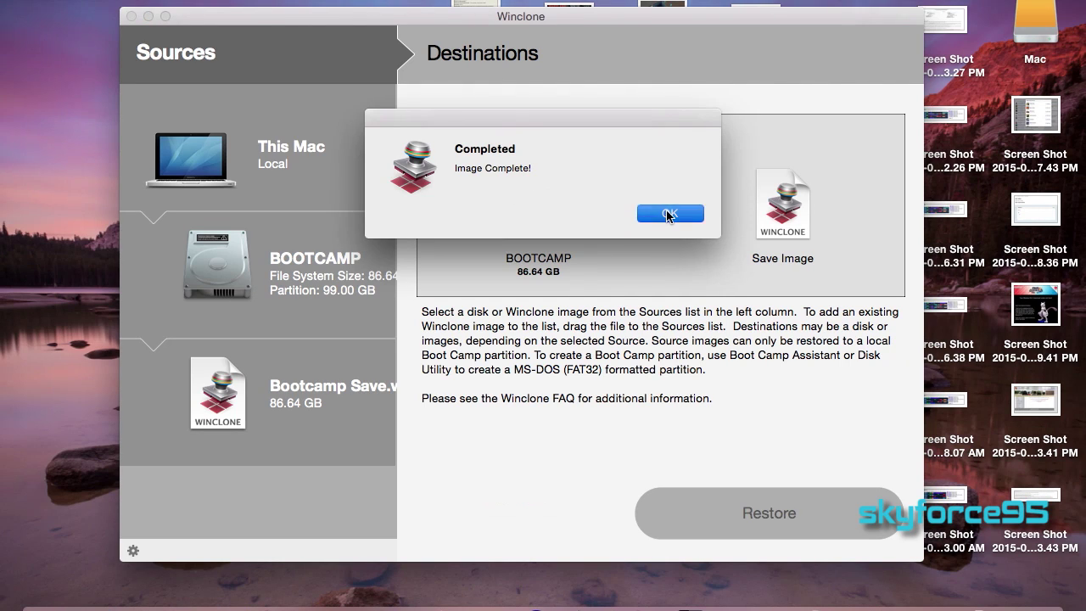
Step: Expand the original BOOTCAMP's Windows (NTFS) filesystem to fill its full partition
click(256, 277)
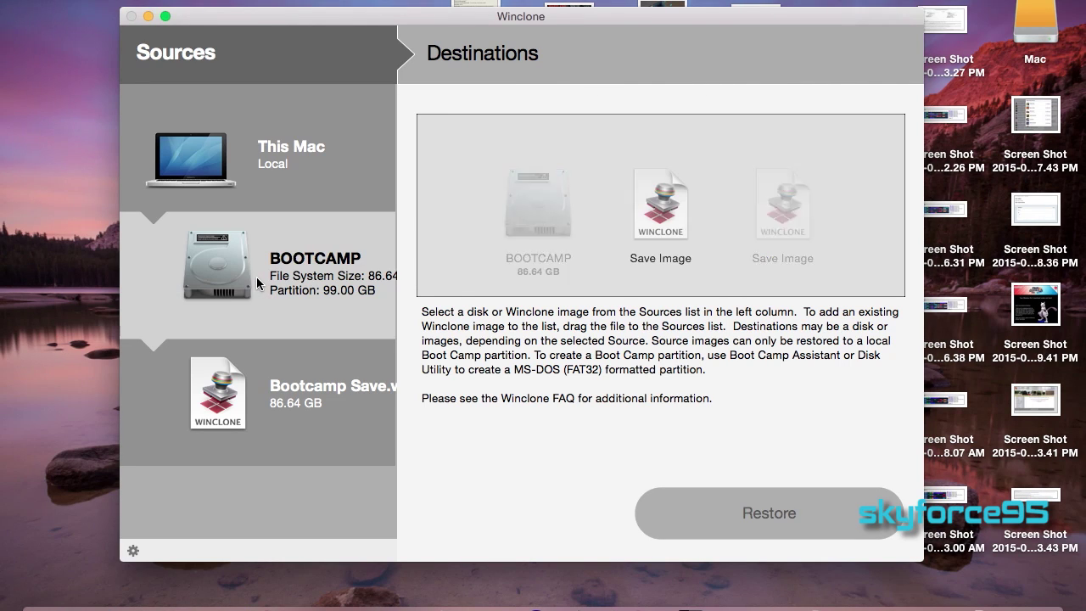
right_click(254, 311)
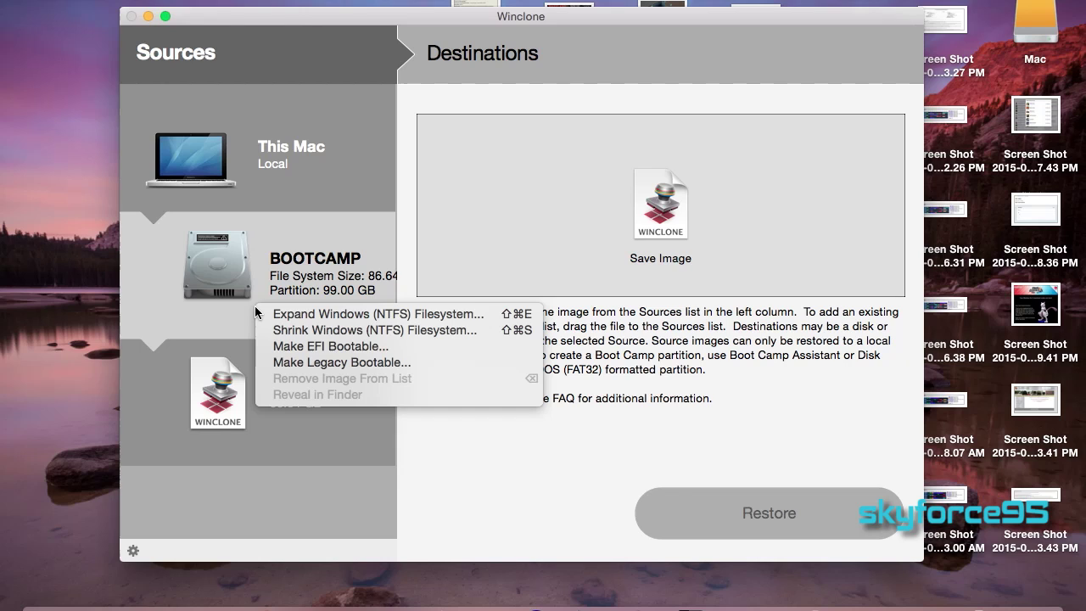
click(263, 314)
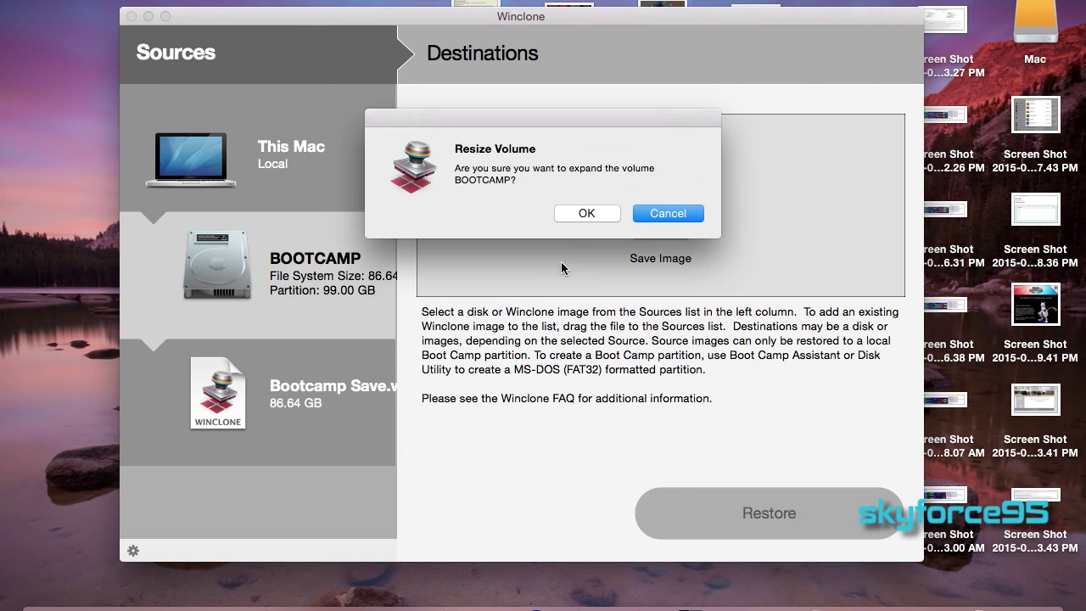
click(586, 213)
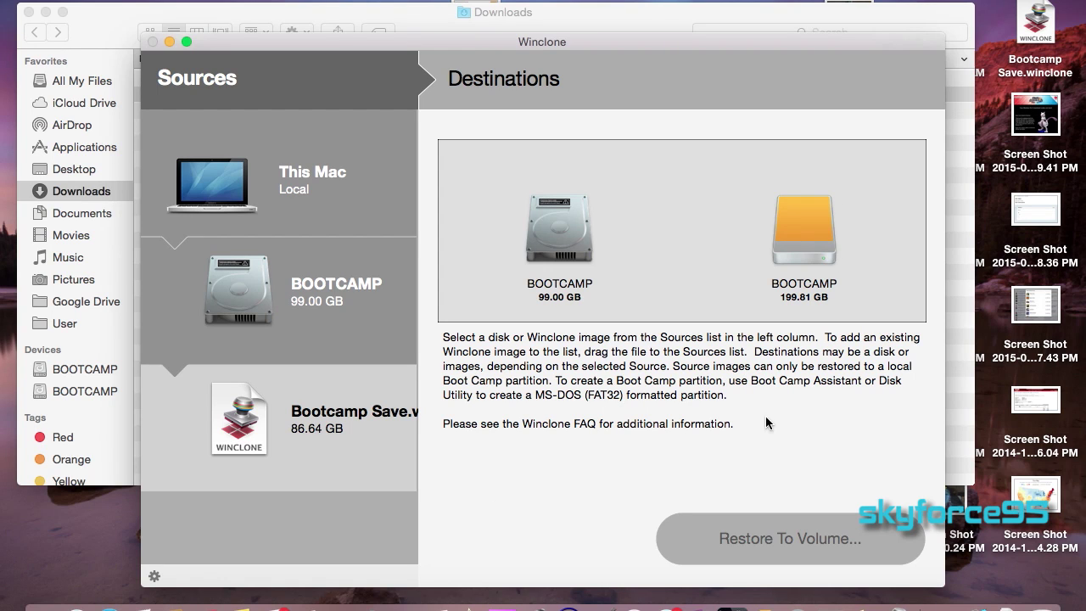
Step: Restore the Bootcamp Save .winclone image onto the new drive's 199.81 GB BOOTCAMP volume
drag(1036, 34, 283, 475)
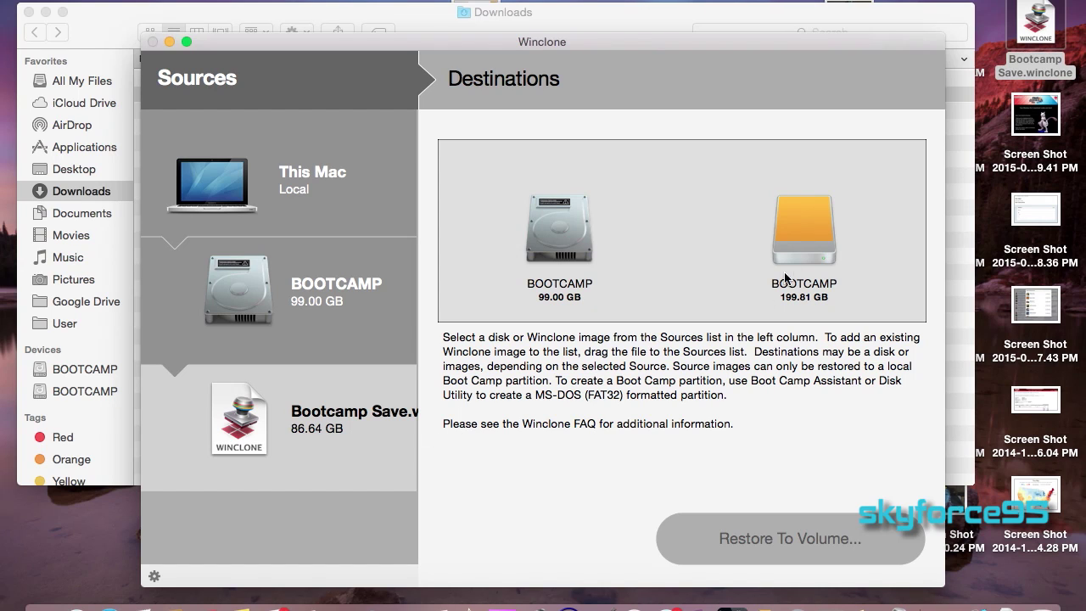
click(806, 246)
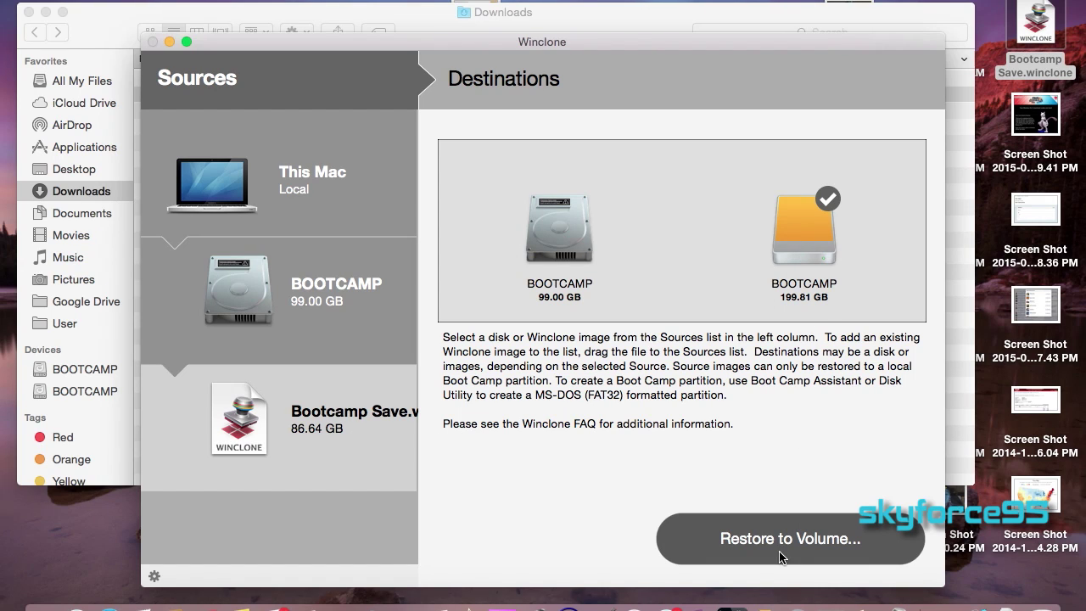
click(740, 544)
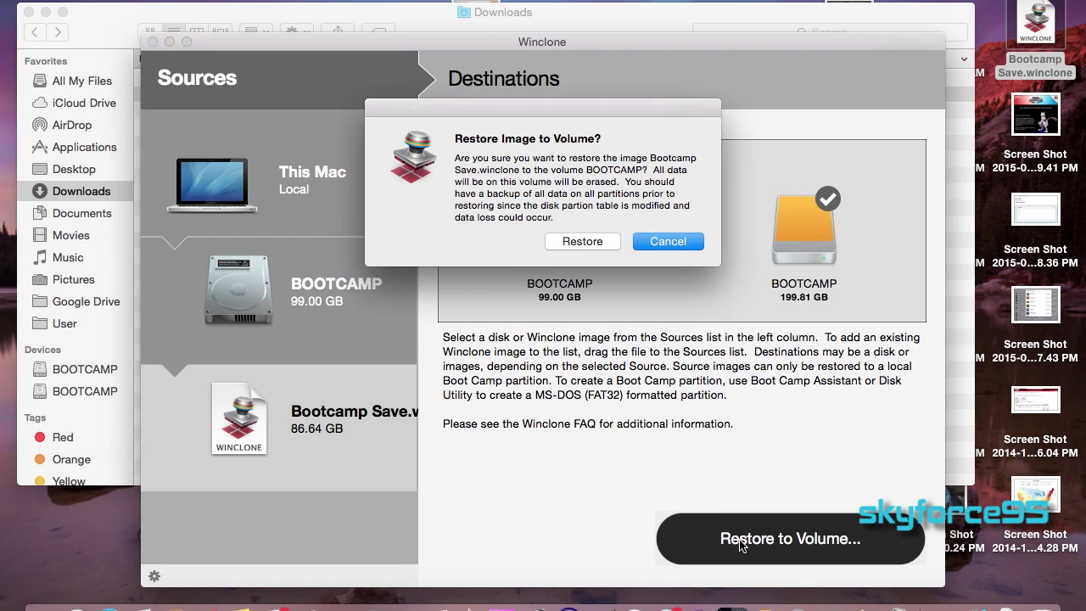
click(565, 243)
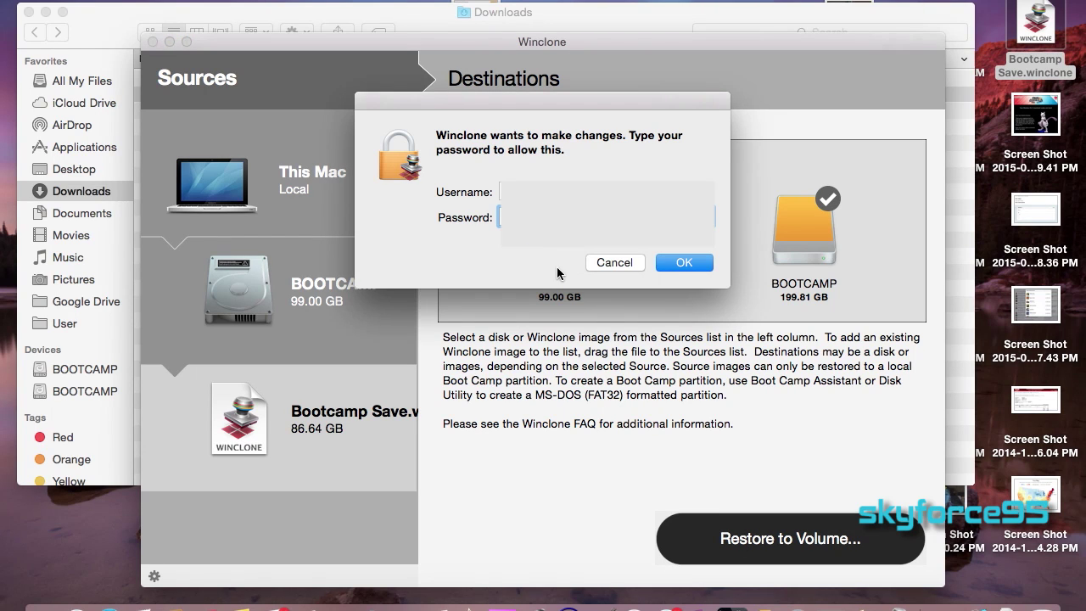
key(Return)
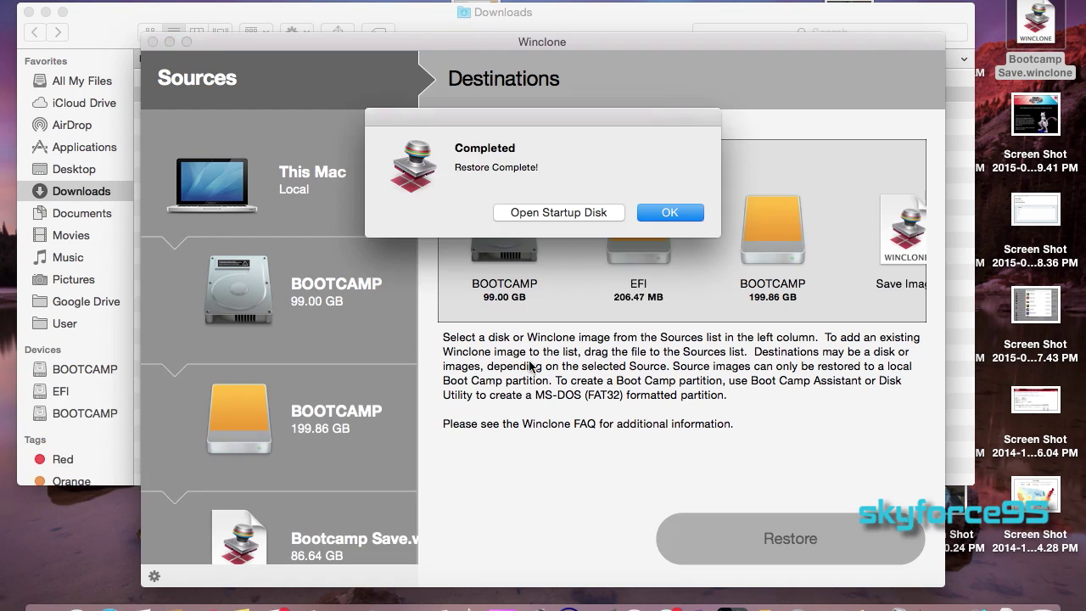
click(661, 215)
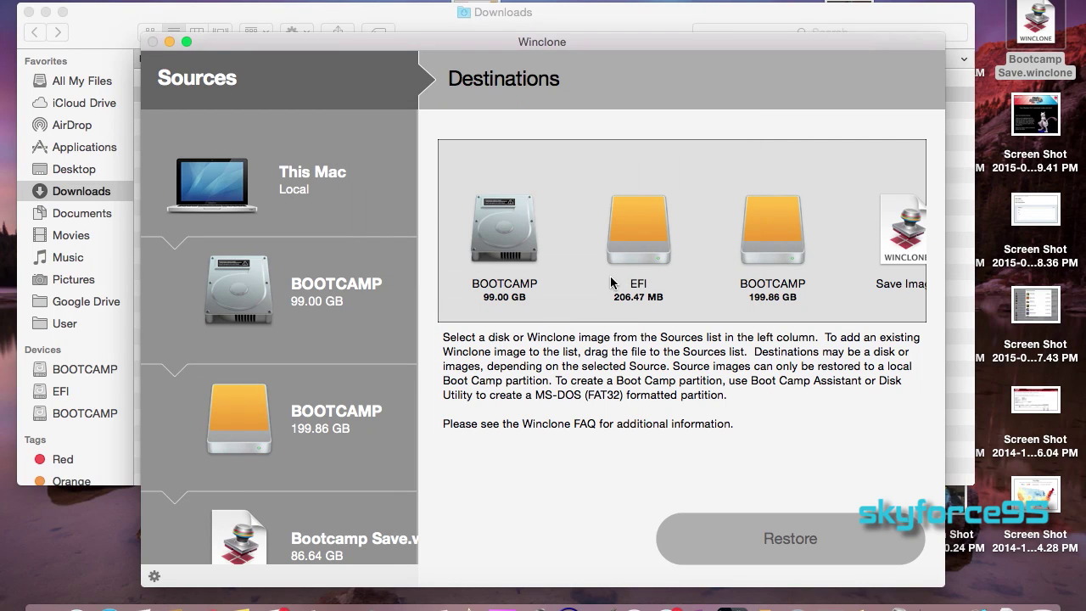
Step: Quit Winclone and bring up the Storage view of About This Mac
scroll(354, 408, down, 2)
scroll(353, 407, up, 2)
key(super+q)
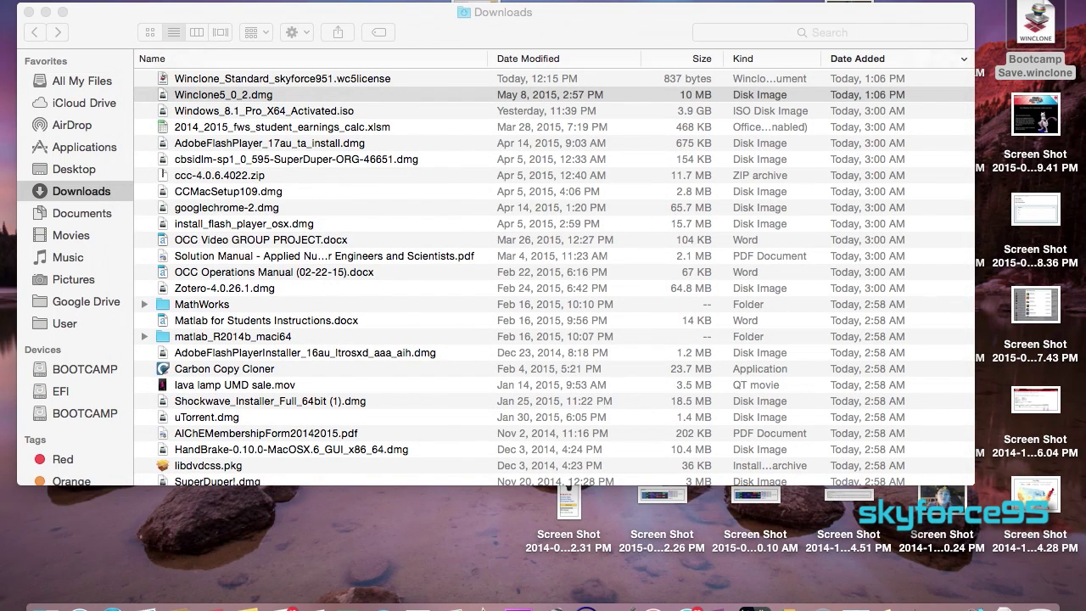
click(63, 2)
click(527, 163)
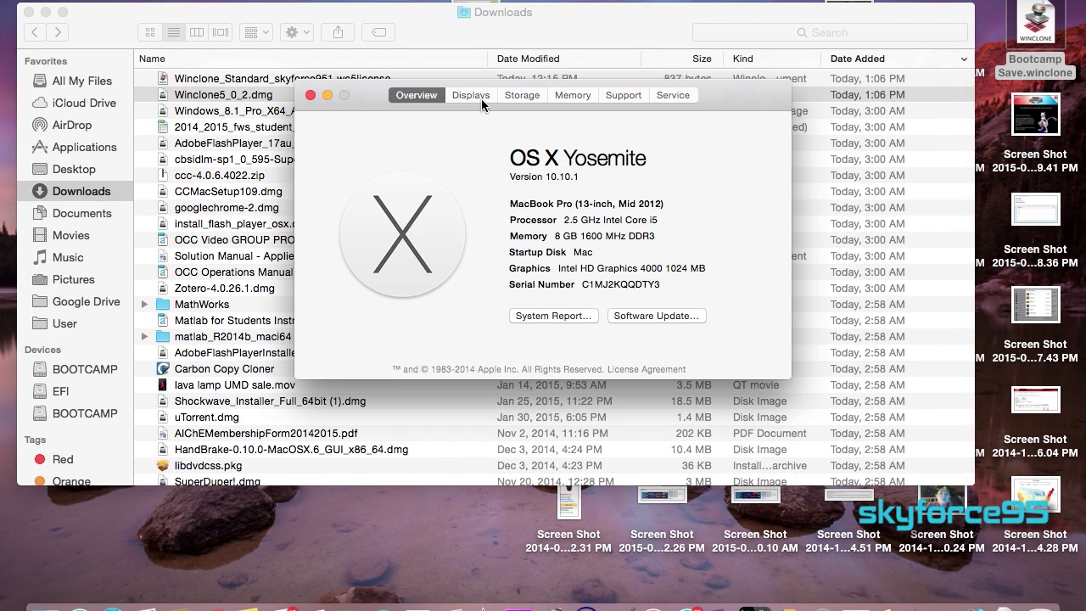
click(529, 94)
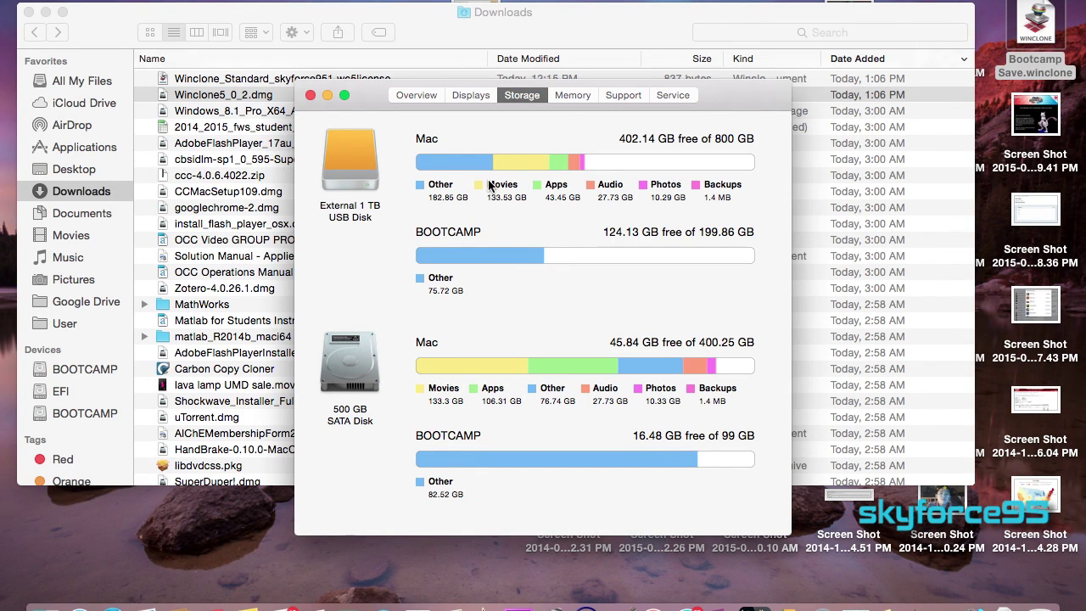
Step: Confirm the external 1 TB disk lists Mac and BOOTCAMP volumes, then restart the Mac
scroll(492, 344, down, 5)
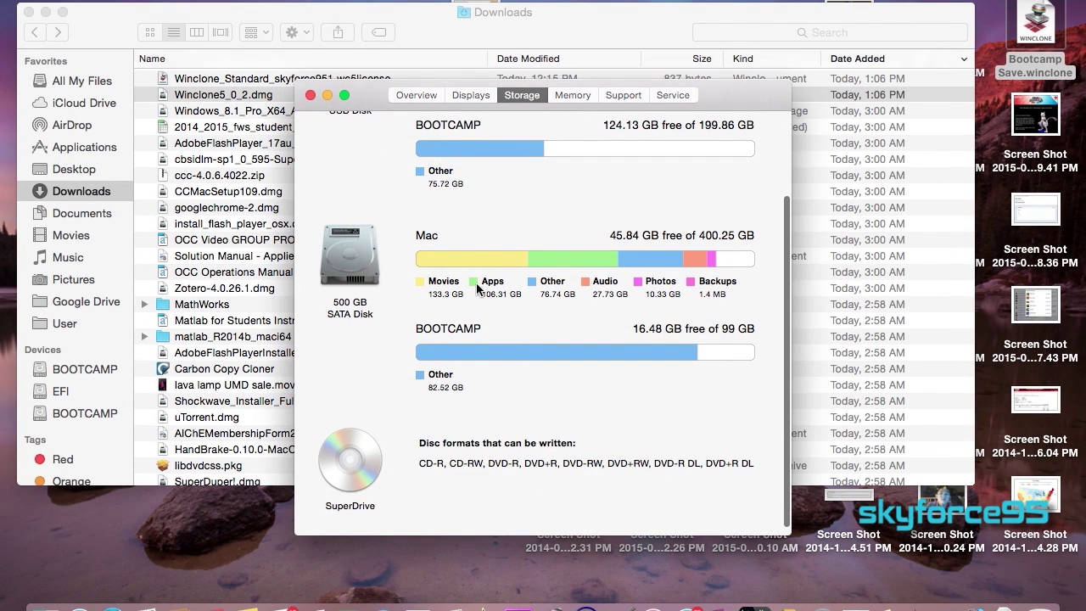
scroll(468, 363, up, 5)
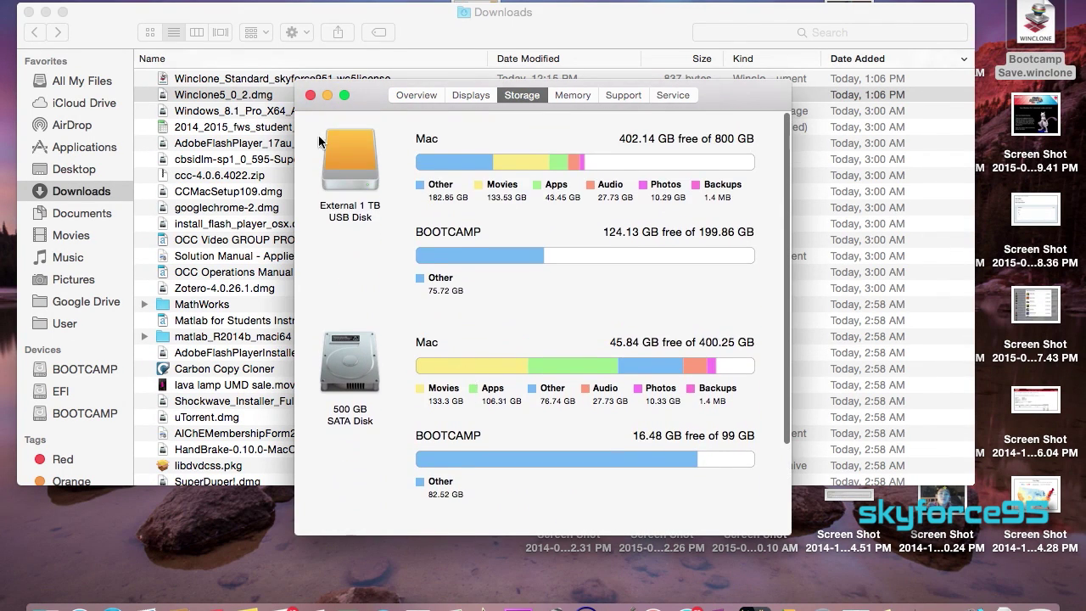
click(311, 95)
click(17, 1)
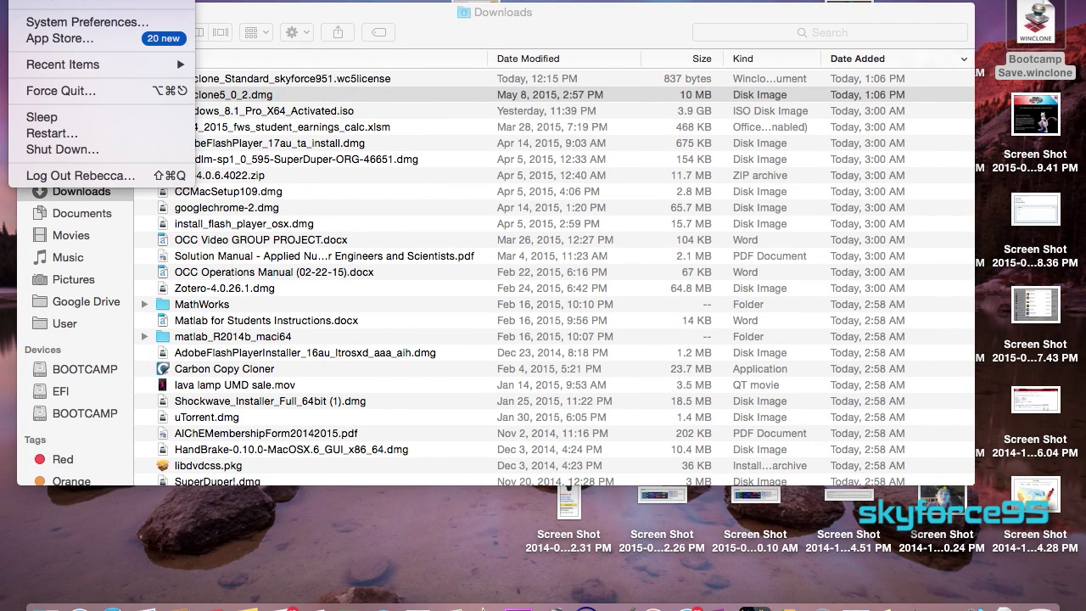
click(83, 136)
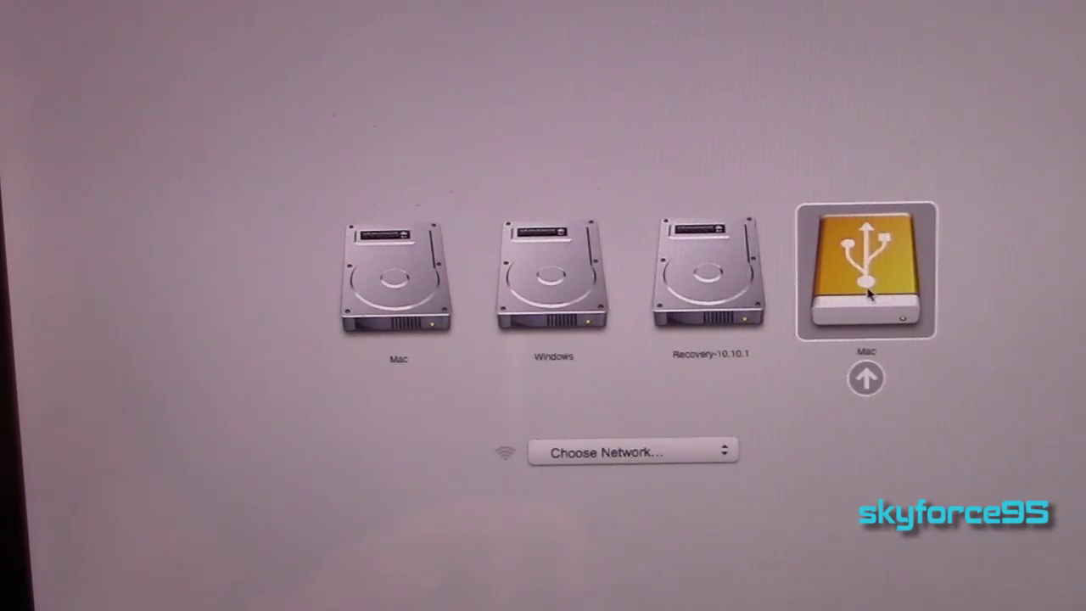
Step: Boot from the external USB Mac drive and sign in to the user account
click(866, 379)
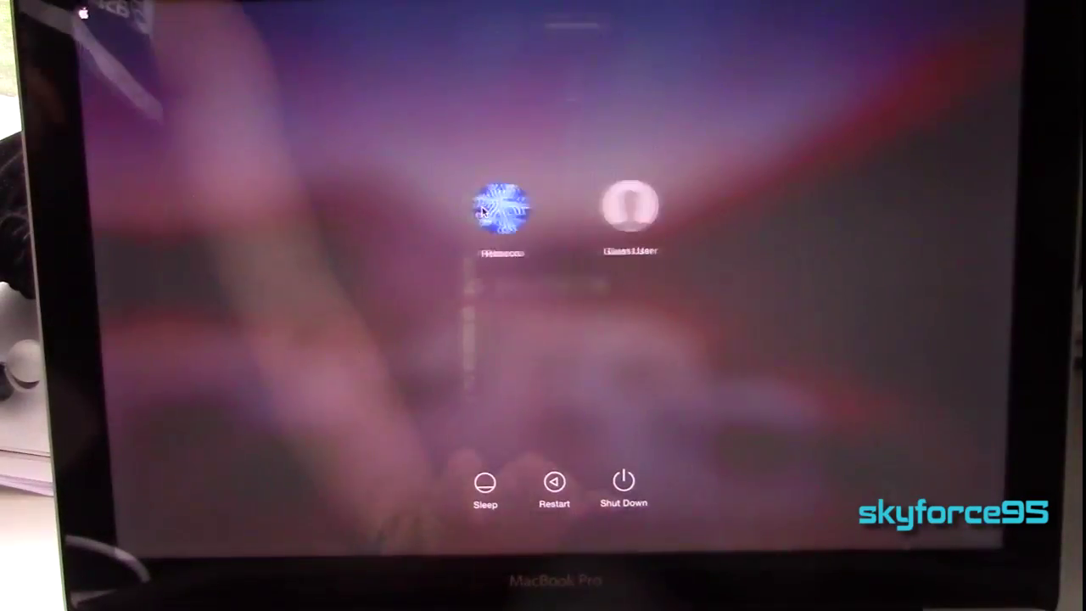
click(501, 208)
key(Return)
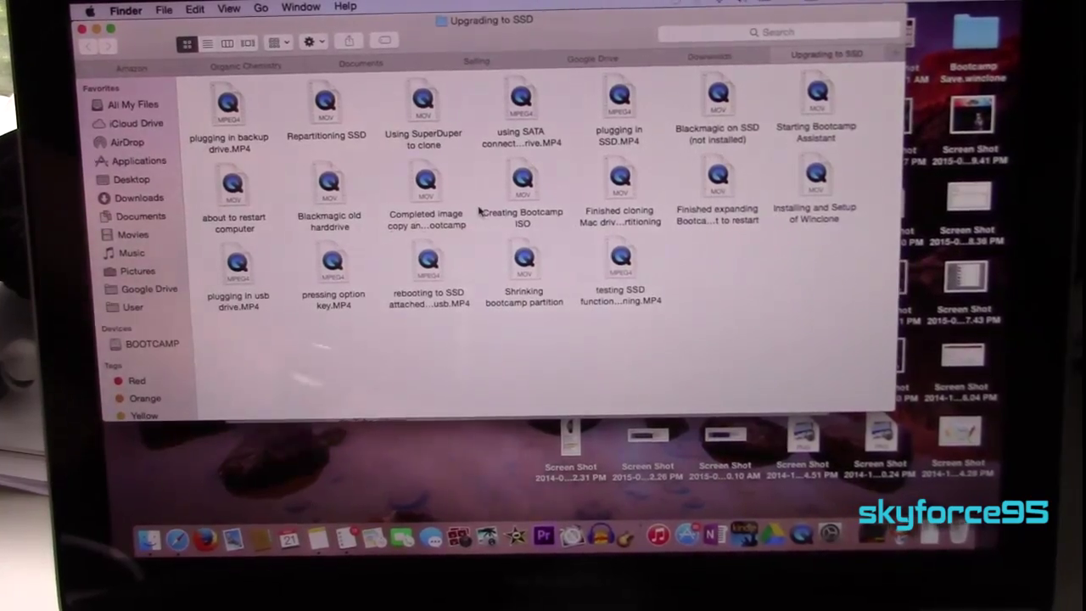
key(F3)
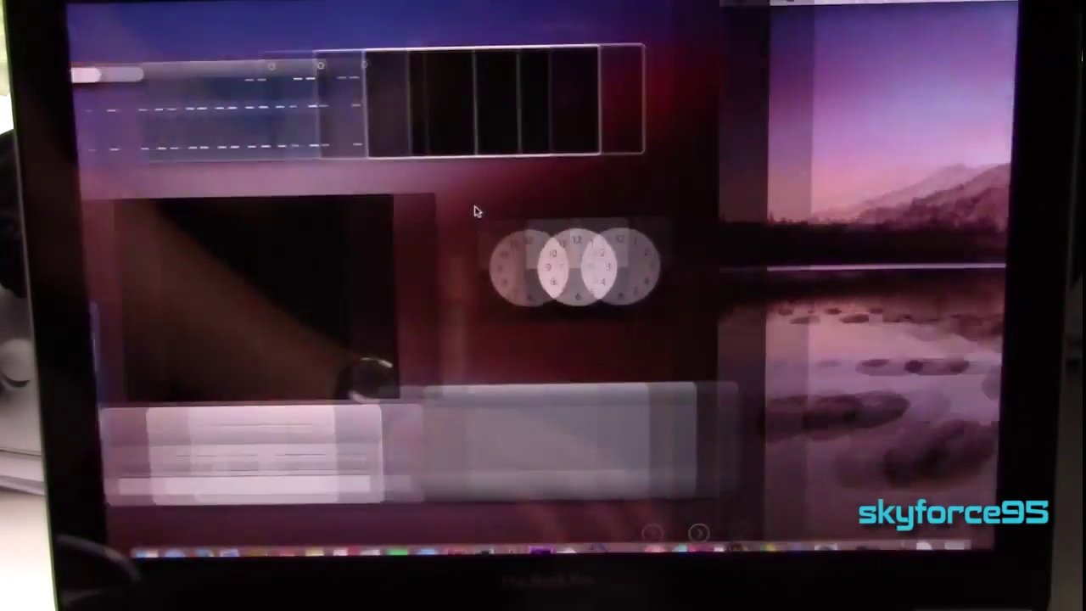